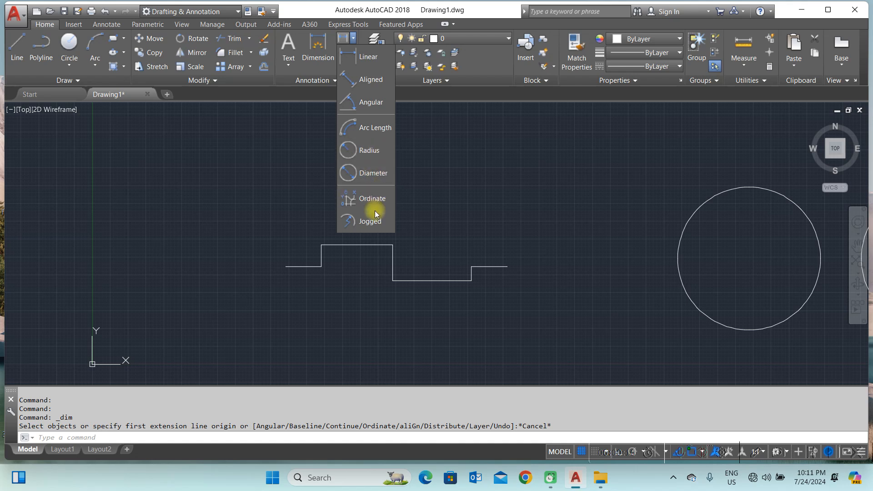
Step: Add a linear dimension to the stepped profile's leftmost horizontal segment, placing the dimension line below it
{"action": "left_click", "coordinate": [369, 58]}
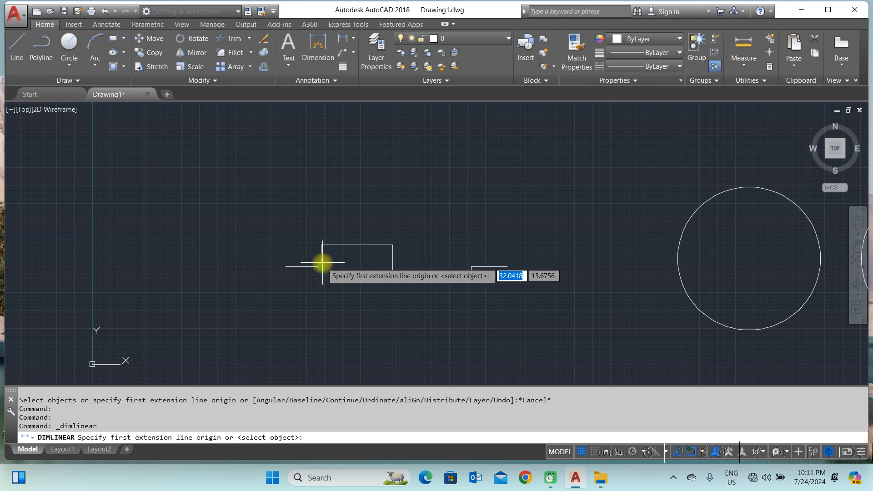
{"action": "left_click", "coordinate": [288, 270]}
{"action": "scroll", "coordinate": [306, 267], "scroll_direction": "up", "scroll_amount": 2}
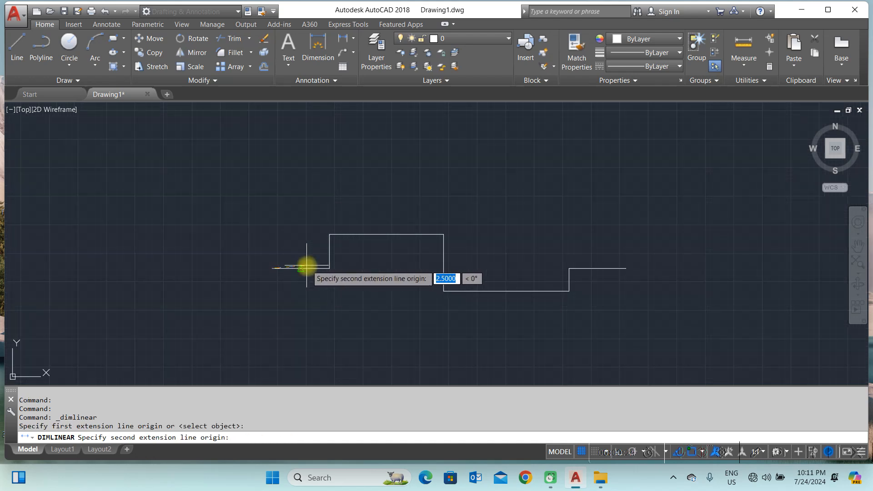
{"action": "left_click", "coordinate": [324, 268]}
{"action": "scroll", "coordinate": [314, 283], "scroll_direction": "up", "scroll_amount": 2}
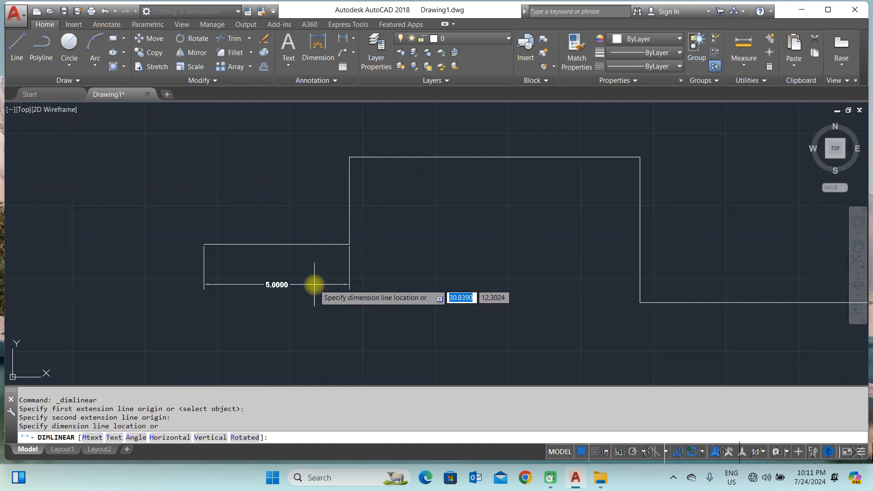
{"action": "left_click", "coordinate": [313, 288]}
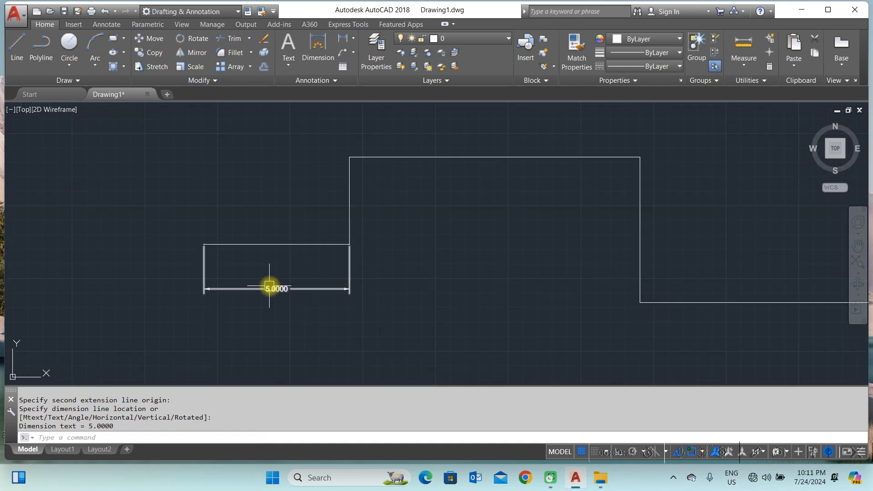
Step: Add a linear dimension to the profile's raised top segment, placing the dimension line just below it
{"action": "middle_click_drag", "start_coordinate": [335, 269], "coordinate": [280, 259]}
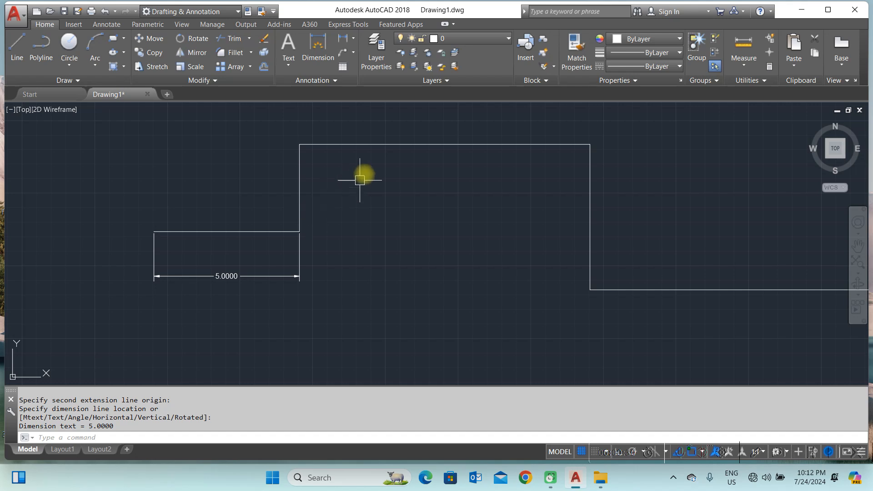
{"action": "left_click", "coordinate": [354, 41]}
{"action": "left_click", "coordinate": [360, 56]}
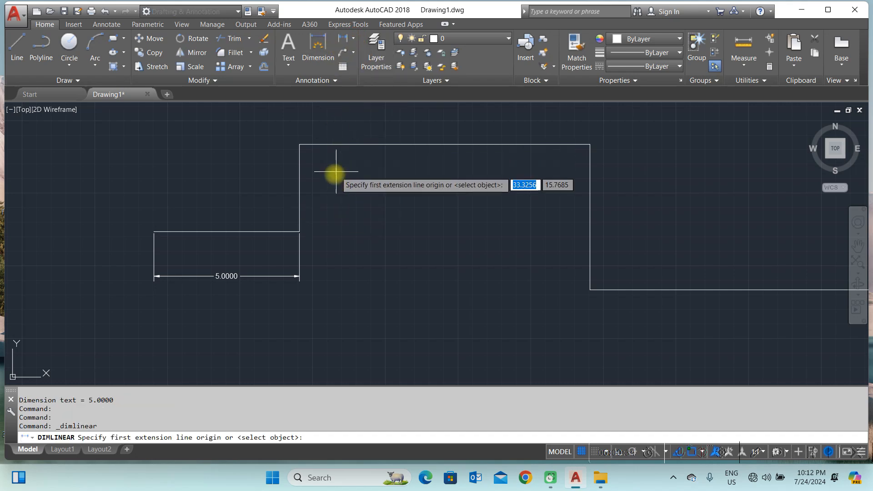
{"action": "left_click", "coordinate": [304, 145]}
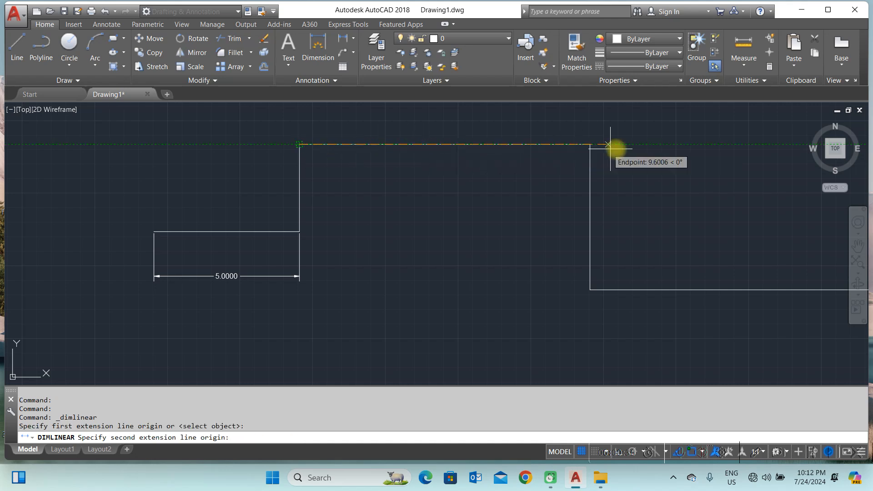
{"action": "left_click", "coordinate": [592, 147]}
{"action": "scroll", "coordinate": [485, 162], "scroll_direction": "up", "scroll_amount": 4}
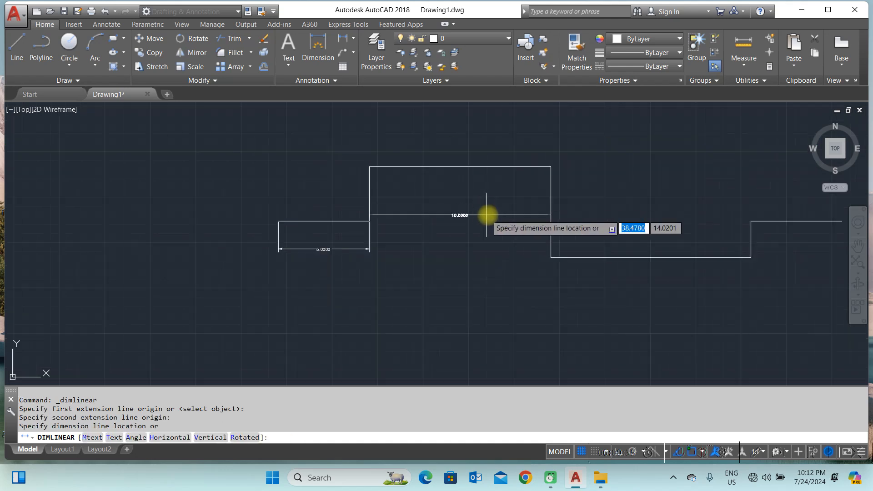
{"action": "scroll", "coordinate": [444, 227], "scroll_direction": "down", "scroll_amount": 4}
{"action": "scroll", "coordinate": [445, 231], "scroll_direction": "up", "scroll_amount": 4}
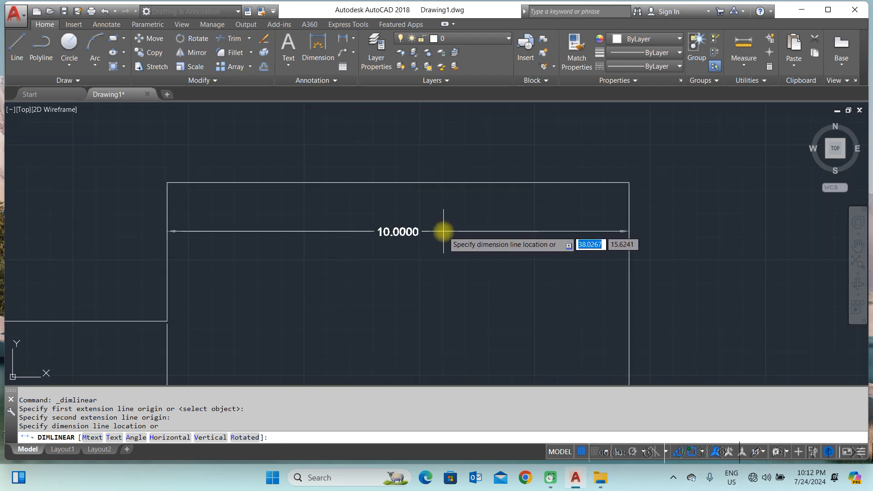
{"action": "left_click", "coordinate": [444, 231]}
Step: Add a linear dimension to the profile's lowest horizontal segment, placing the dimension line below it
{"action": "scroll", "coordinate": [415, 156], "scroll_direction": "down", "scroll_amount": 6}
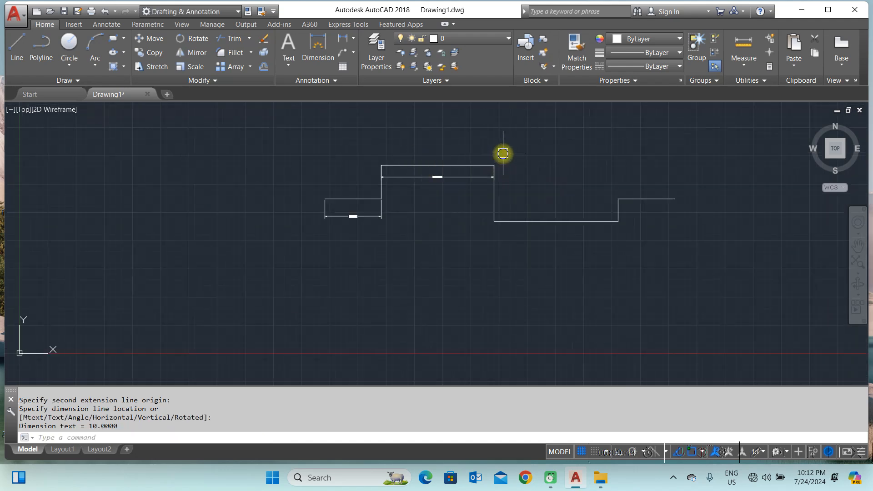
{"action": "right_click", "coordinate": [504, 154]}
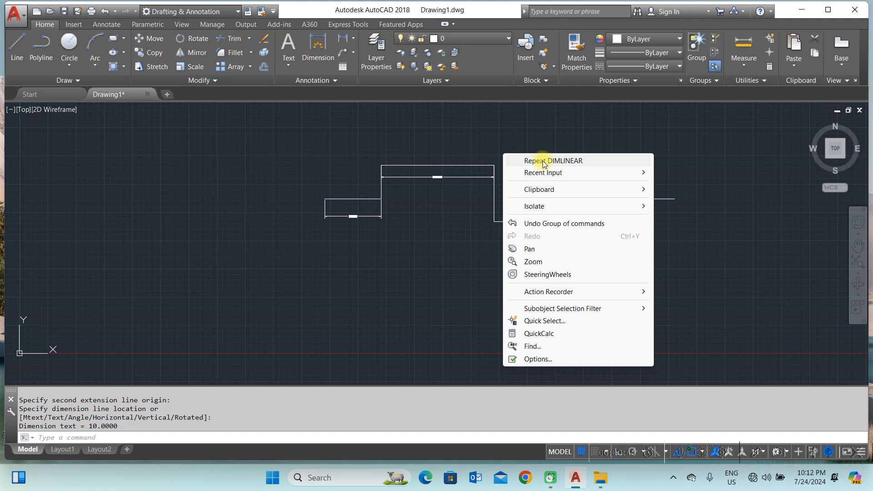
{"action": "left_click", "coordinate": [425, 163]}
{"action": "left_click", "coordinate": [404, 142]}
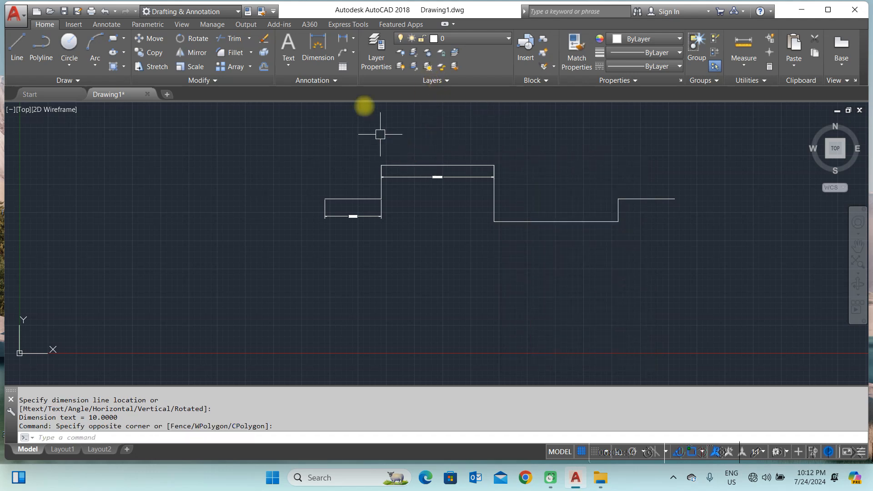
{"action": "left_click", "coordinate": [354, 39]}
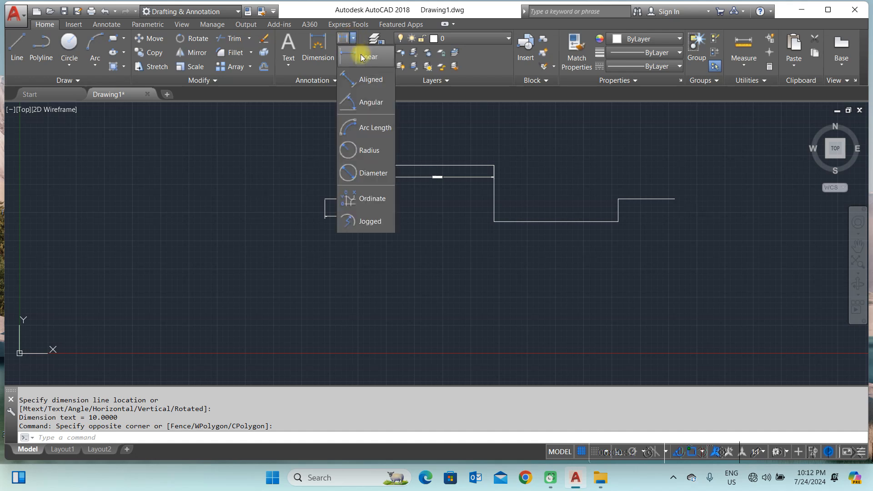
{"action": "left_click", "coordinate": [363, 57]}
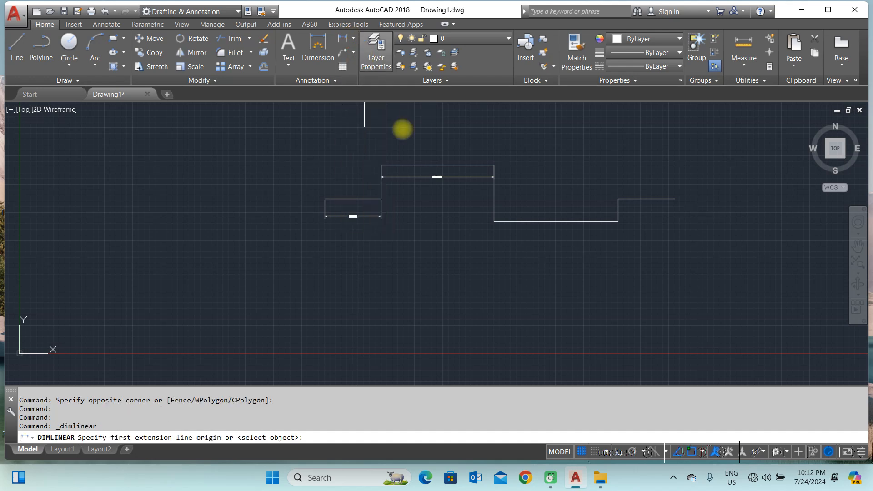
{"action": "left_click", "coordinate": [494, 222]}
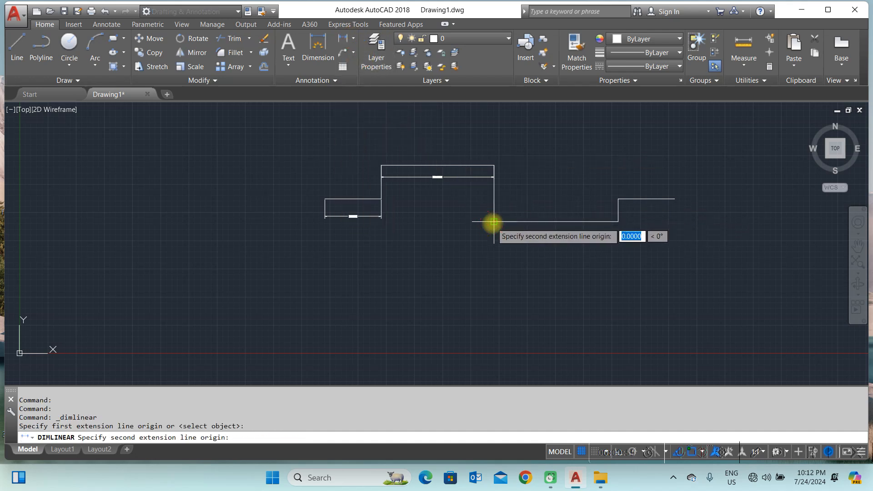
{"action": "left_click", "coordinate": [617, 222]}
{"action": "left_click", "coordinate": [610, 242]}
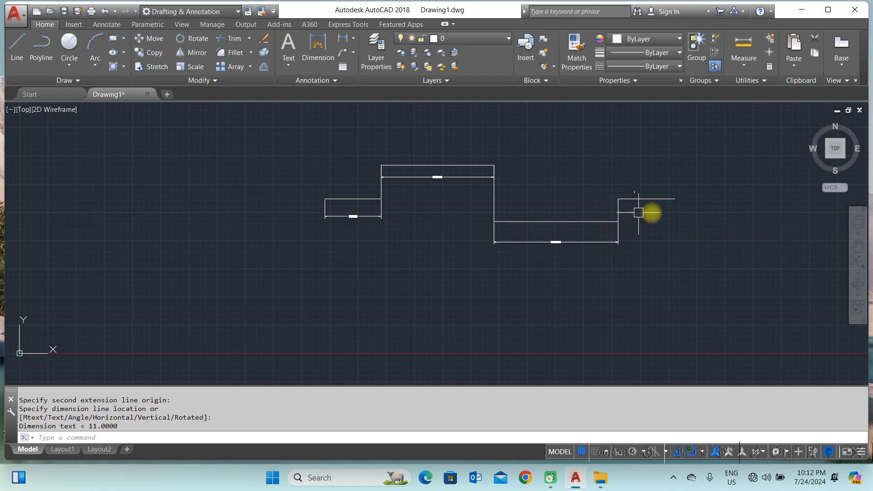
Step: Repeat the linear dimension command on the profile's rightmost horizontal segment, placing the dimension line below it
{"action": "scroll", "coordinate": [635, 211], "scroll_direction": "up", "scroll_amount": 4}
{"action": "right_click", "coordinate": [589, 166]}
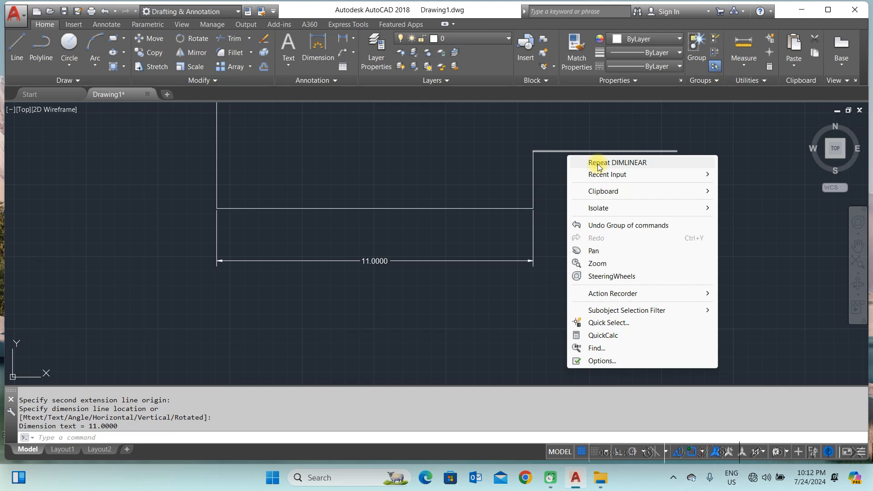
{"action": "left_click", "coordinate": [597, 164]}
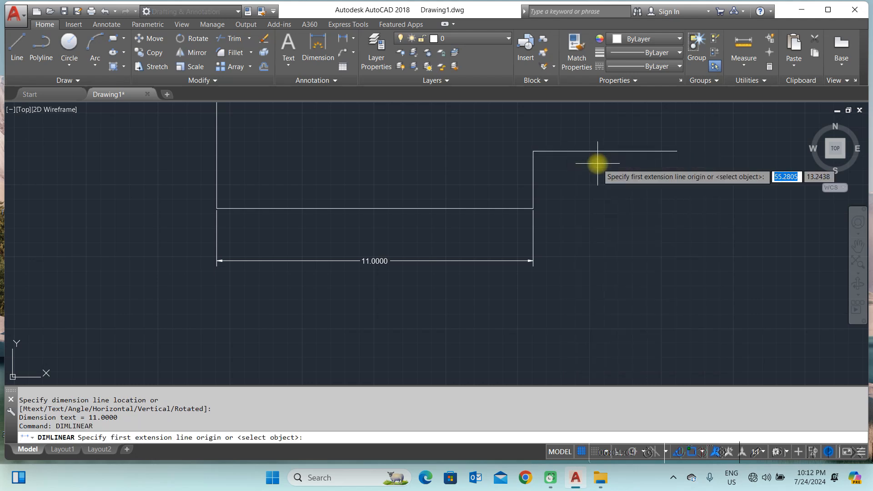
{"action": "left_click", "coordinate": [533, 151]}
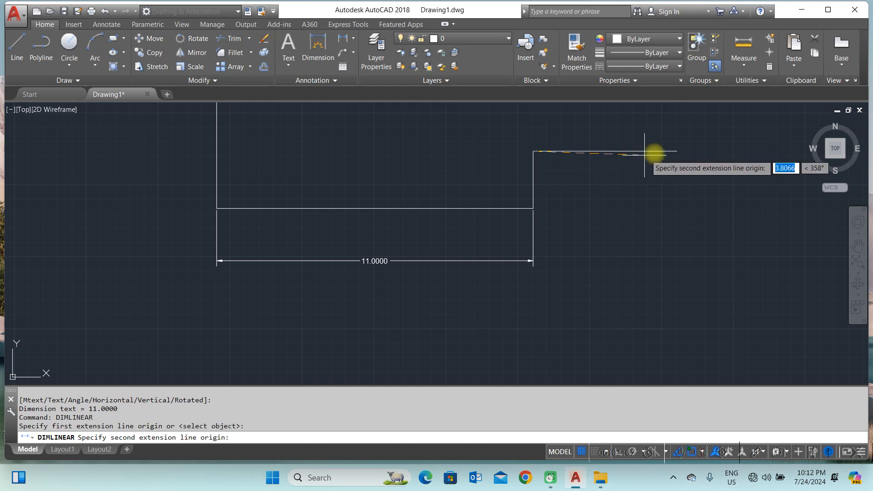
{"action": "left_click", "coordinate": [676, 151]}
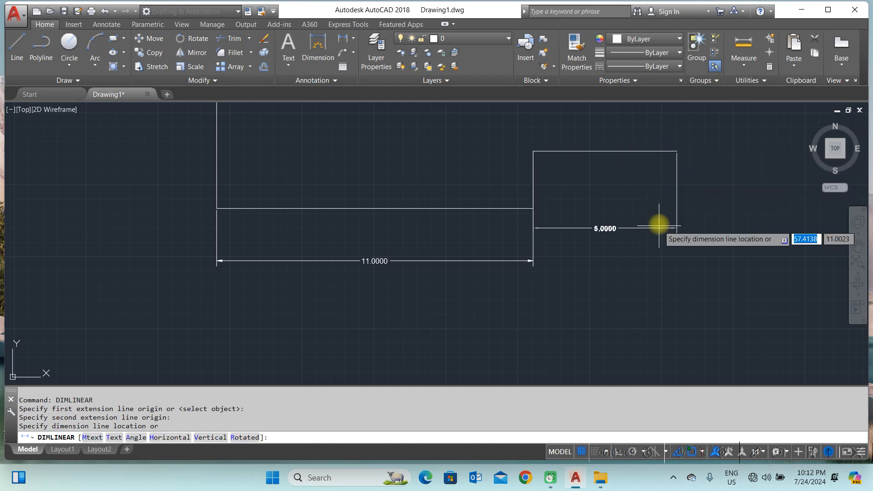
{"action": "left_click", "coordinate": [628, 179]}
Step: Delete all four horizontal dimensions from the stepped profile
{"action": "scroll", "coordinate": [612, 224], "scroll_direction": "down", "scroll_amount": 4}
{"action": "middle_click_drag", "start_coordinate": [427, 191], "coordinate": [496, 197]}
{"action": "scroll", "coordinate": [417, 200], "scroll_direction": "up", "scroll_amount": 4}
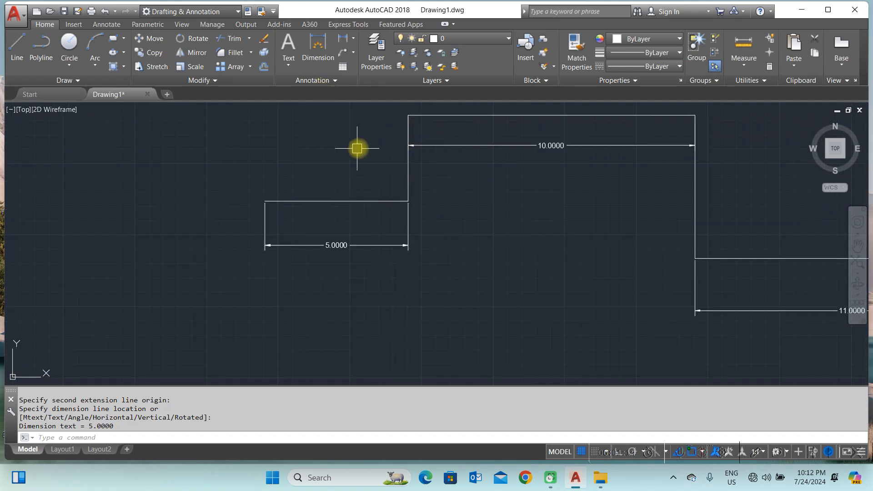
{"action": "scroll", "coordinate": [487, 181], "scroll_direction": "down", "scroll_amount": 4}
{"action": "left_click", "coordinate": [503, 166]}
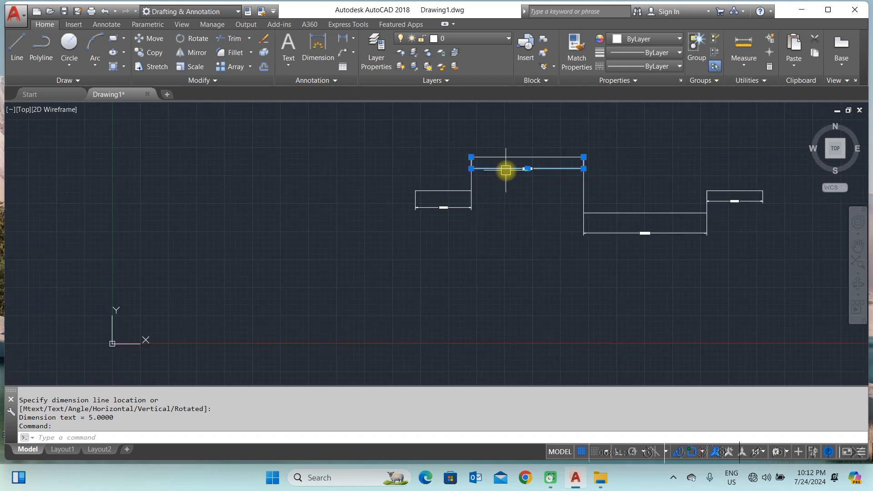
{"action": "key", "text": "Delete"}
{"action": "scroll", "coordinate": [495, 176], "scroll_direction": "up", "scroll_amount": 5}
{"action": "left_click", "coordinate": [360, 259]}
{"action": "scroll", "coordinate": [421, 241], "scroll_direction": "down", "scroll_amount": 4}
{"action": "left_click", "coordinate": [586, 272]}
{"action": "left_click", "coordinate": [701, 241]}
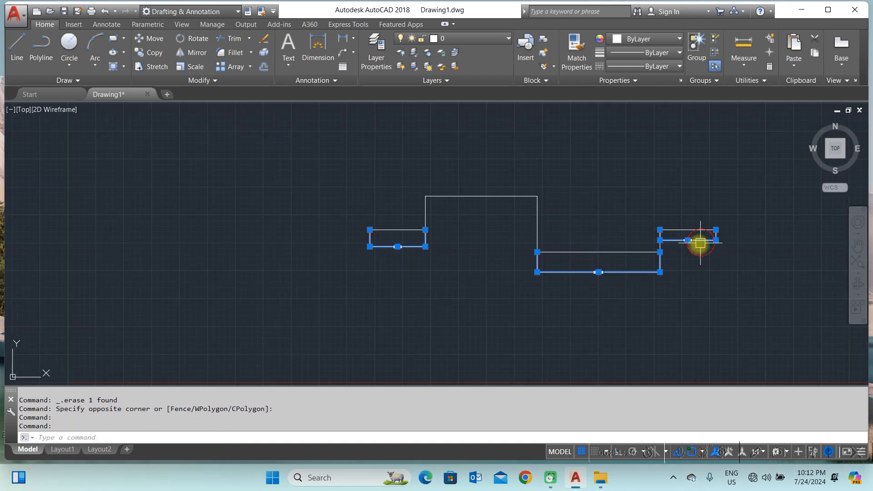
{"action": "key", "text": "Delete"}
Step: Dimension the profile's leftmost horizontal segment with a linear dimension placed below the line
{"action": "scroll", "coordinate": [320, 163], "scroll_direction": "up", "scroll_amount": 3}
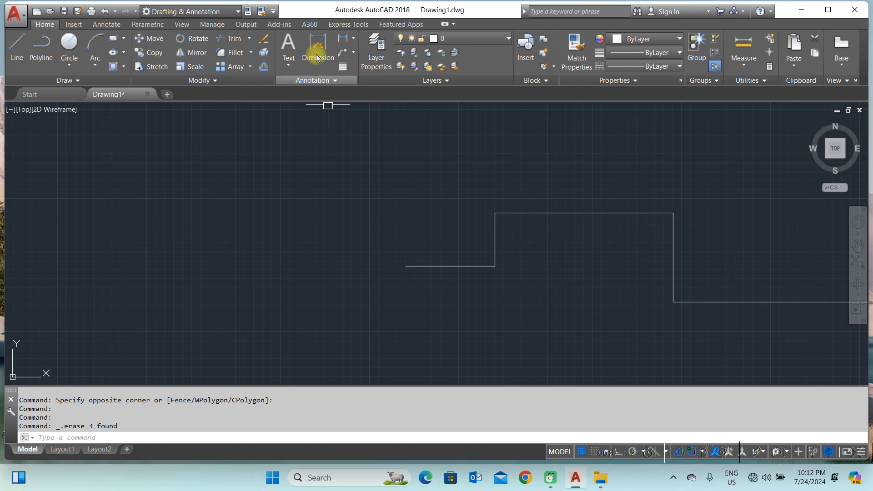
{"action": "left_click", "coordinate": [355, 38]}
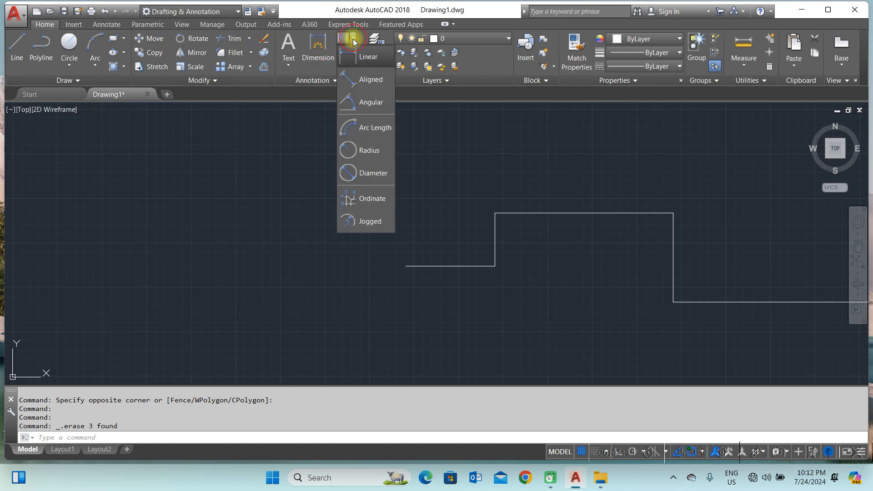
{"action": "left_click", "coordinate": [360, 55]}
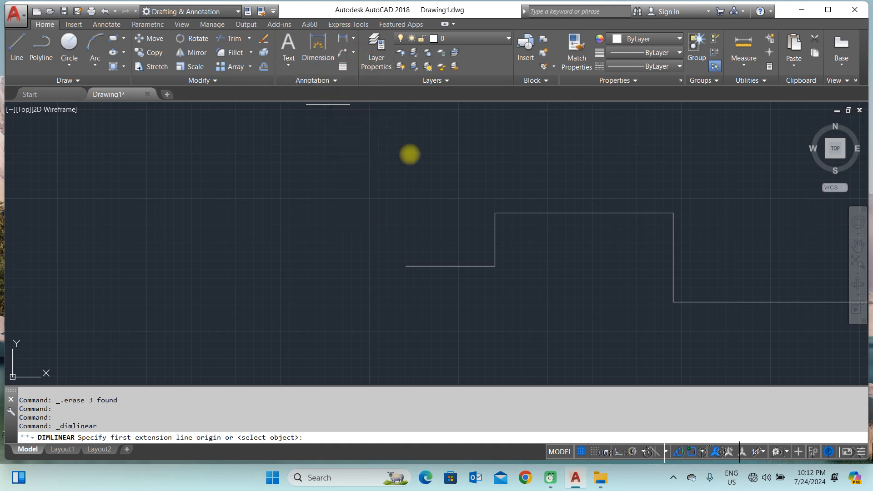
{"action": "left_click", "coordinate": [406, 267]}
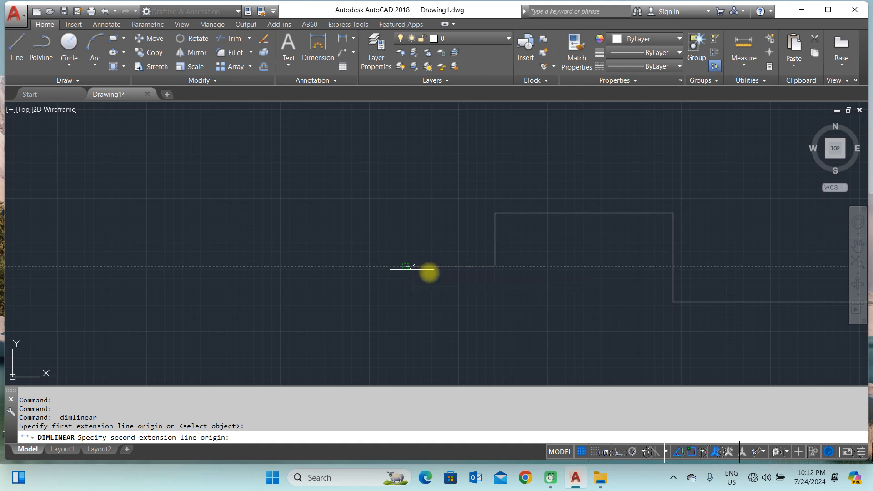
{"action": "left_click", "coordinate": [495, 266]}
{"action": "left_click", "coordinate": [487, 290]}
Step: Dimension the first vertical segment with a linear dimension between its lower and upper corners, placed to its left
{"action": "scroll", "coordinate": [462, 282], "scroll_direction": "up", "scroll_amount": 7}
{"action": "scroll", "coordinate": [412, 314], "scroll_direction": "down", "scroll_amount": 5}
{"action": "right_click", "coordinate": [477, 209]}
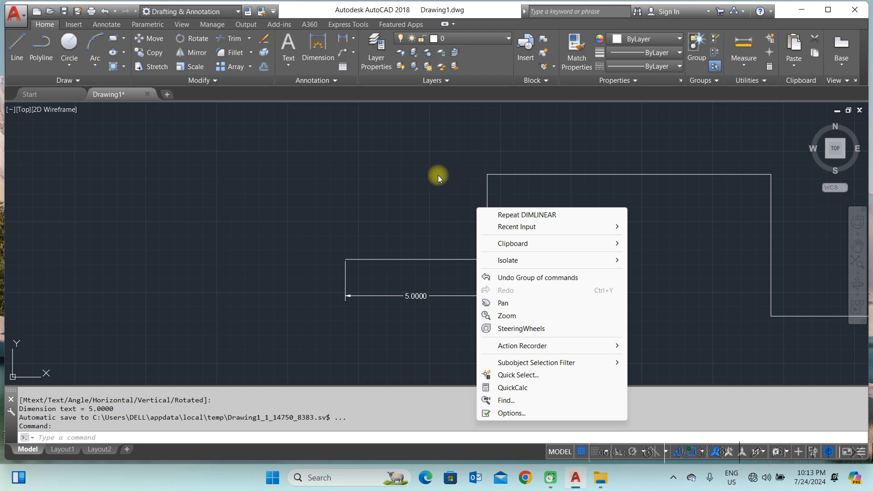
{"action": "left_click", "coordinate": [354, 41]}
{"action": "left_click", "coordinate": [354, 40]}
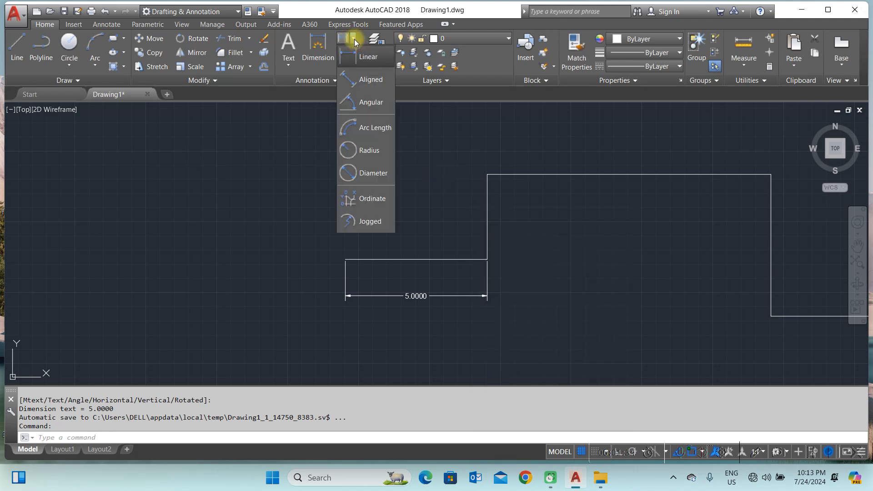
{"action": "left_click", "coordinate": [362, 58]}
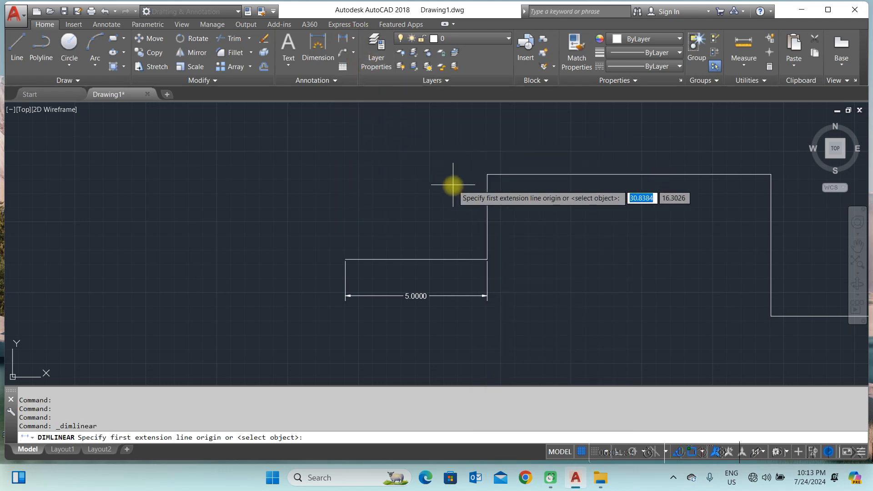
{"action": "scroll", "coordinate": [483, 273], "scroll_direction": "up", "scroll_amount": 4}
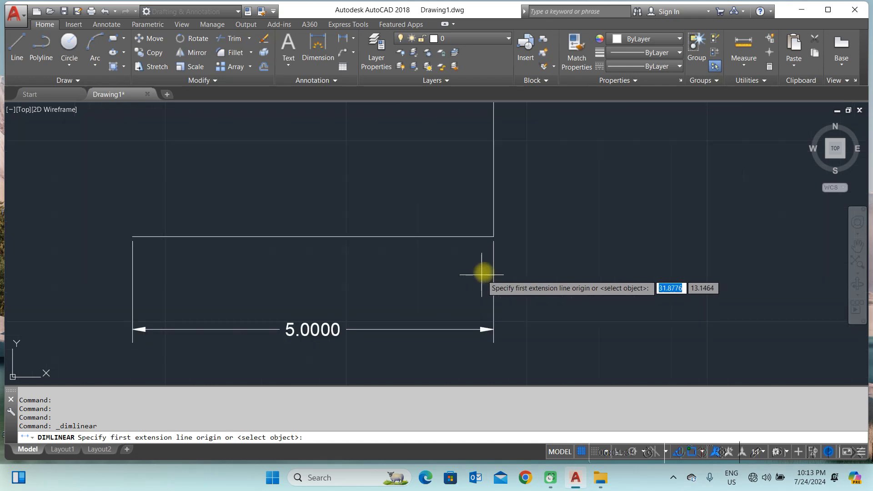
{"action": "left_click", "coordinate": [494, 236]}
{"action": "scroll", "coordinate": [452, 295], "scroll_direction": "down", "scroll_amount": 5}
{"action": "scroll", "coordinate": [462, 239], "scroll_direction": "up", "scroll_amount": 4}
{"action": "left_click", "coordinate": [461, 211]}
{"action": "scroll", "coordinate": [425, 216], "scroll_direction": "down", "scroll_amount": 2}
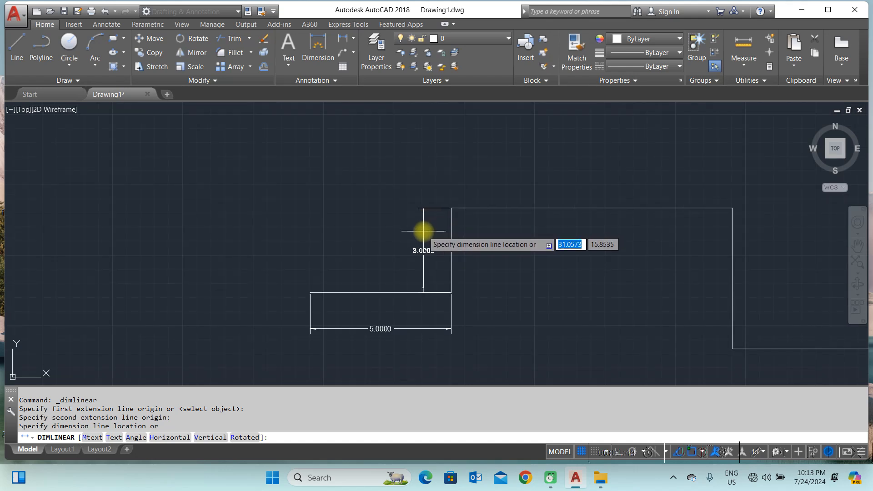
{"action": "left_click", "coordinate": [424, 231]}
Step: Dimension the profile's upper horizontal segment with a linear dimension between its two corners, placed below the line
{"action": "middle_click_drag", "start_coordinate": [442, 268], "coordinate": [376, 269]}
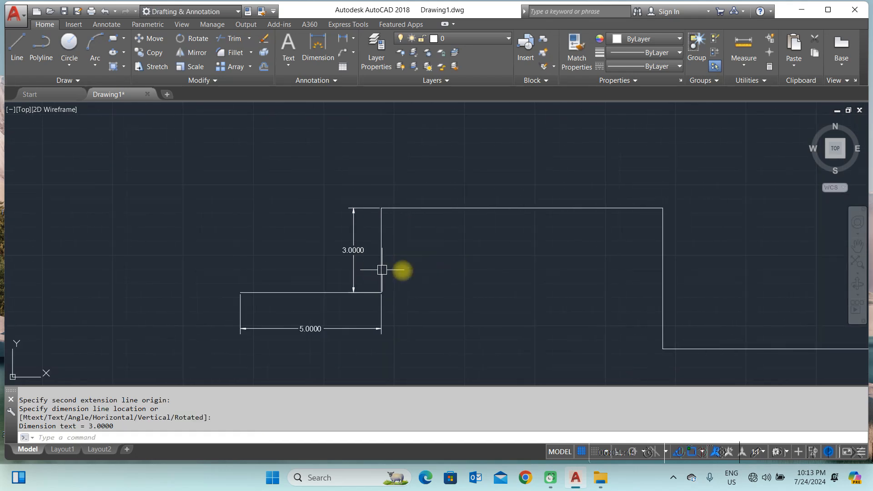
{"action": "right_click", "coordinate": [459, 209]}
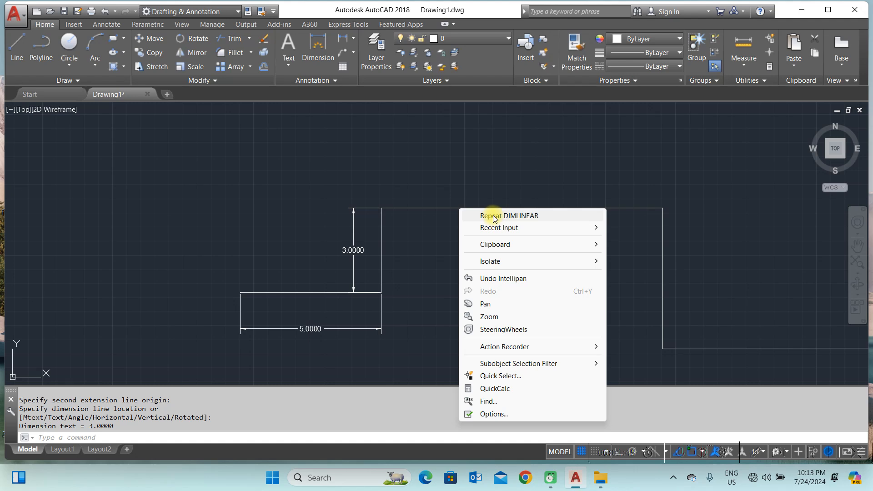
{"action": "left_click", "coordinate": [495, 217]}
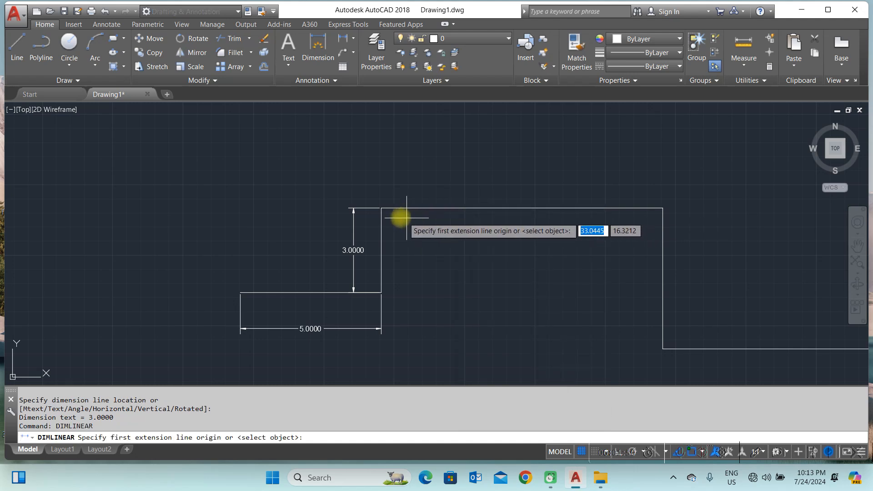
{"action": "left_click", "coordinate": [382, 208]}
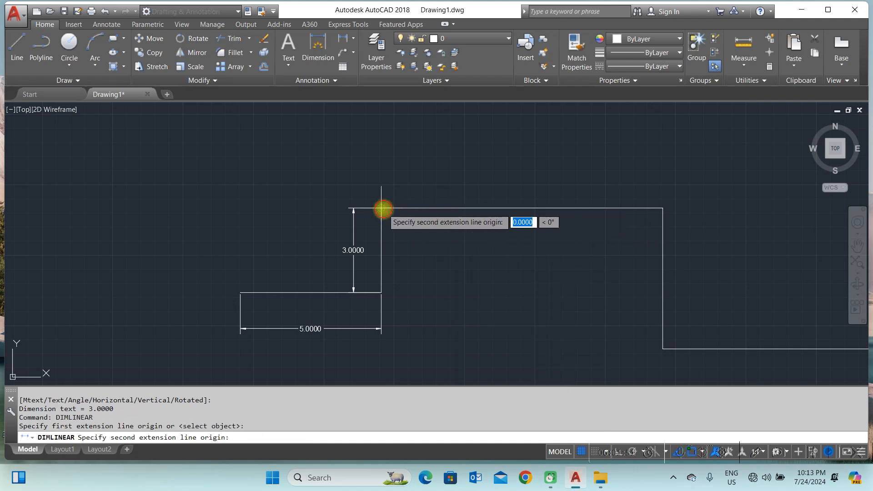
{"action": "left_click", "coordinate": [662, 208]}
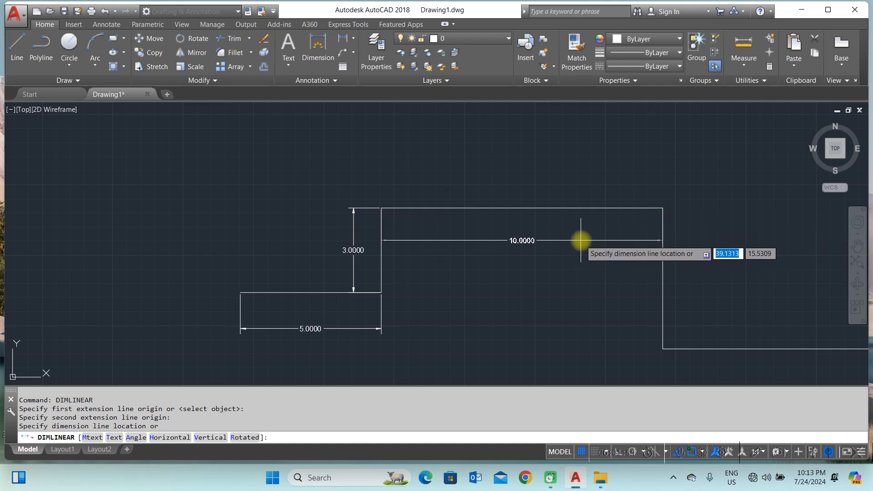
{"action": "left_click", "coordinate": [581, 241]}
Step: Dimension the long middle vertical segment with a linear dimension from its upper to its lower corner, placed to its right
{"action": "middle_click_drag", "start_coordinate": [610, 304], "coordinate": [394, 235]}
{"action": "right_click", "coordinate": [502, 191]}
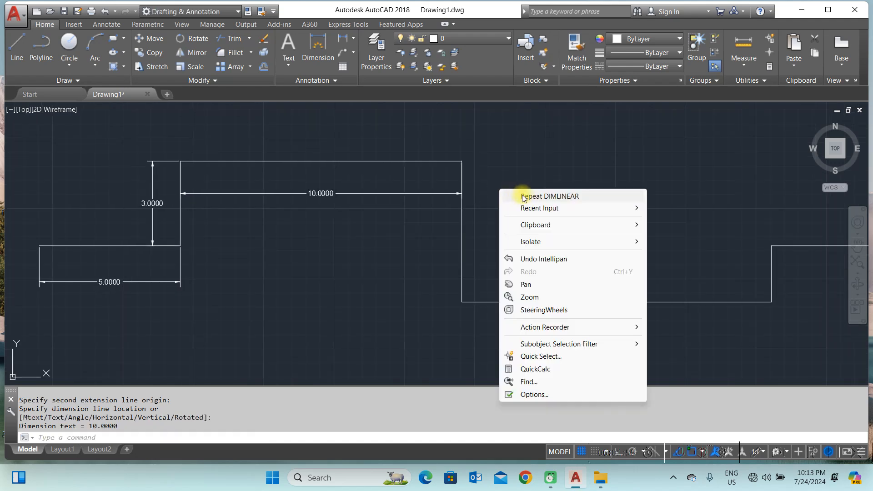
{"action": "left_click", "coordinate": [523, 196]}
{"action": "left_click", "coordinate": [462, 171]}
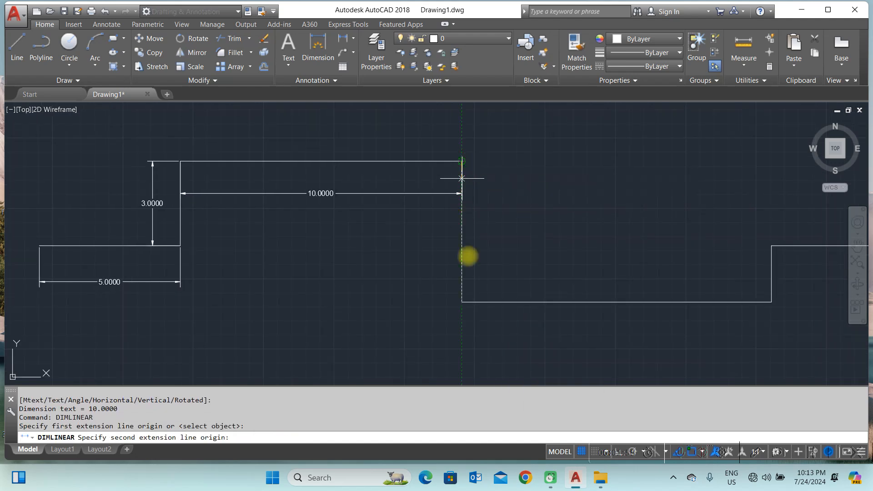
{"action": "left_click", "coordinate": [462, 300]}
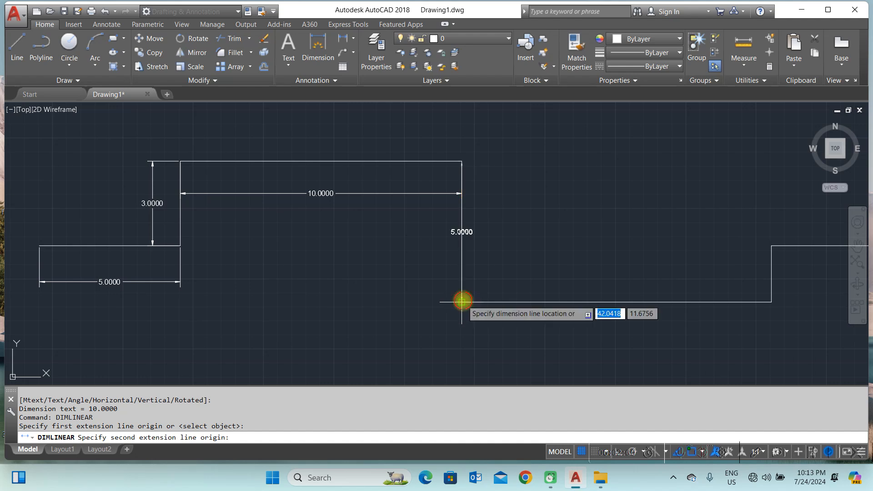
{"action": "left_click", "coordinate": [494, 241]}
Step: Dimension the profile's lowest horizontal segment with a linear dimension between its corners, placed below the line
{"action": "middle_click_drag", "start_coordinate": [566, 288], "coordinate": [489, 200]}
{"action": "right_click", "coordinate": [485, 175]}
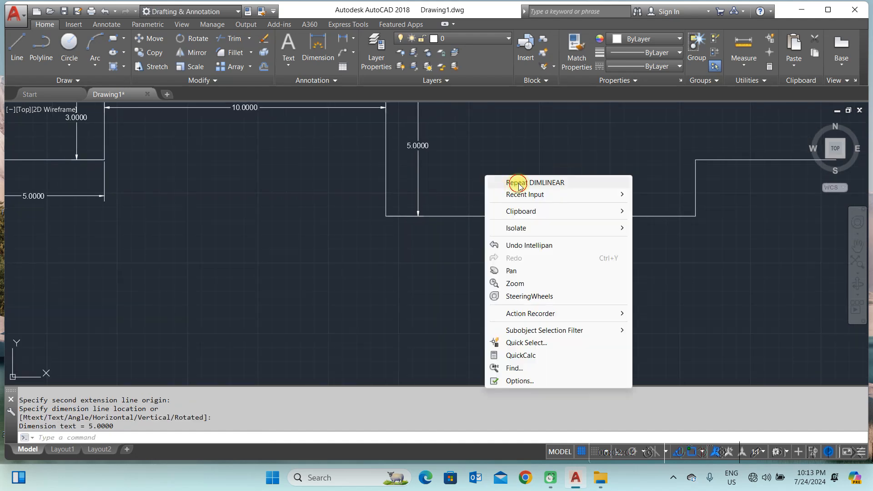
{"action": "left_click", "coordinate": [519, 184]}
{"action": "left_click", "coordinate": [388, 217]}
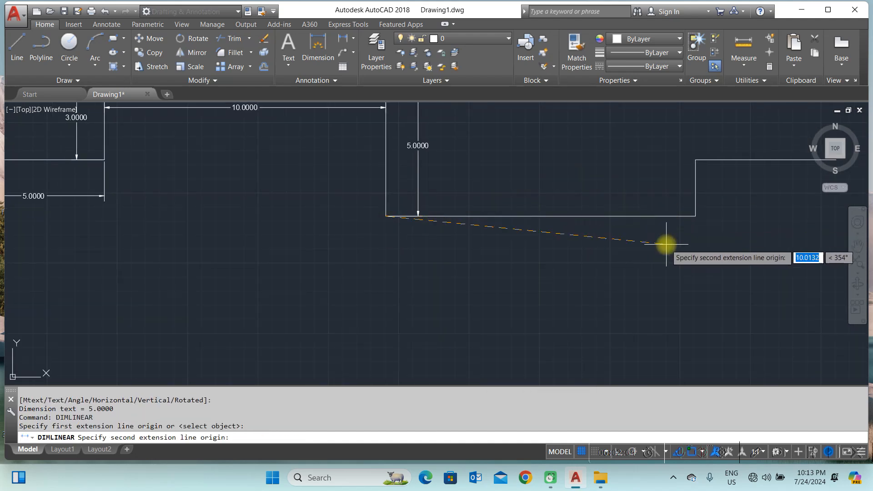
{"action": "left_click", "coordinate": [693, 214]}
{"action": "left_click", "coordinate": [626, 254]}
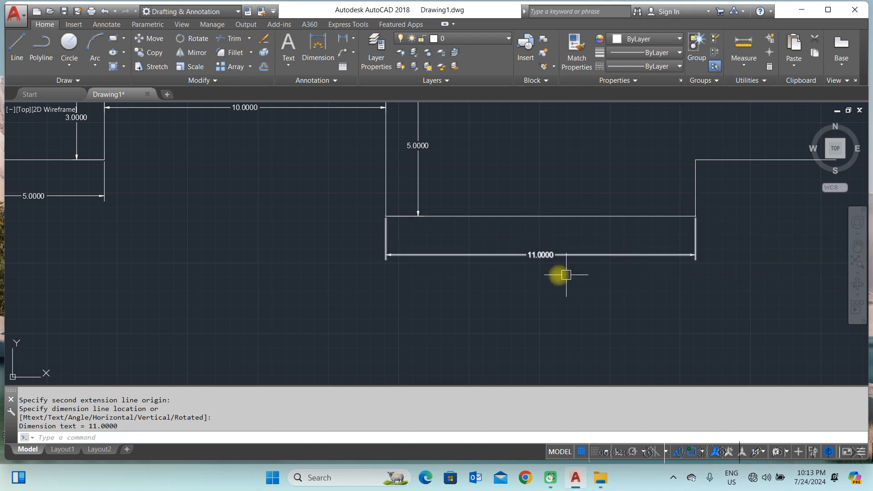
Step: Dimension the last, short vertical segment with a linear dimension from its lower to its upper corner, placed to its right
{"action": "scroll", "coordinate": [672, 216], "scroll_direction": "down", "scroll_amount": 2}
{"action": "right_click", "coordinate": [696, 222]}
{"action": "left_click", "coordinate": [723, 225]}
{"action": "scroll", "coordinate": [654, 231], "scroll_direction": "up", "scroll_amount": 4}
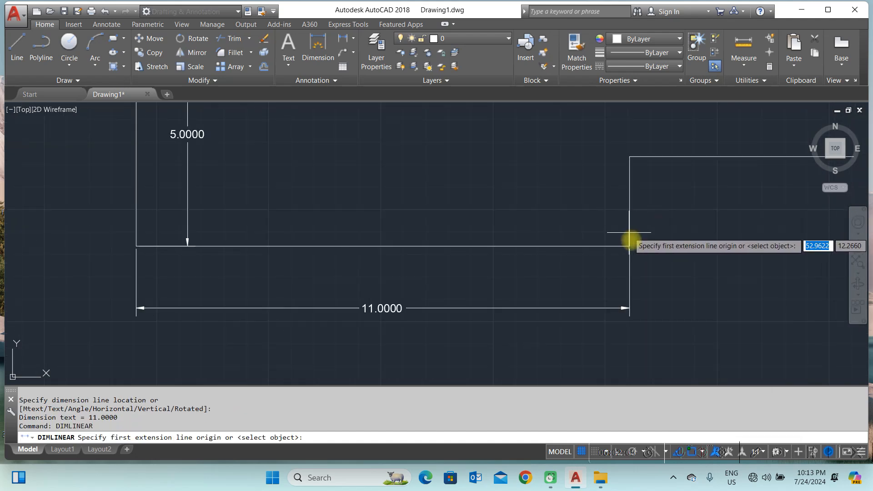
{"action": "left_click", "coordinate": [630, 246]}
{"action": "left_click", "coordinate": [630, 158]}
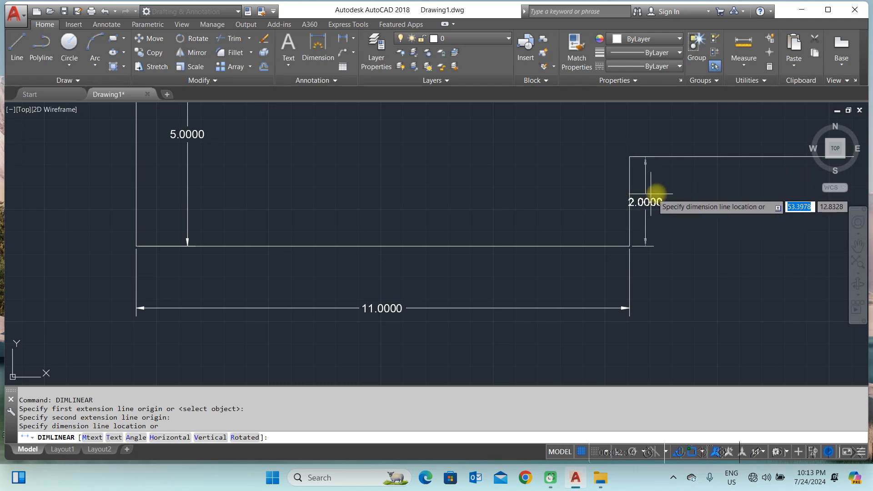
{"action": "left_click", "coordinate": [672, 198]}
Step: Dimension the profile's rightmost horizontal segment with a linear dimension placed above the line
{"action": "scroll", "coordinate": [584, 200], "scroll_direction": "down", "scroll_amount": 4}
{"action": "right_click", "coordinate": [663, 174]}
{"action": "left_click", "coordinate": [664, 183]}
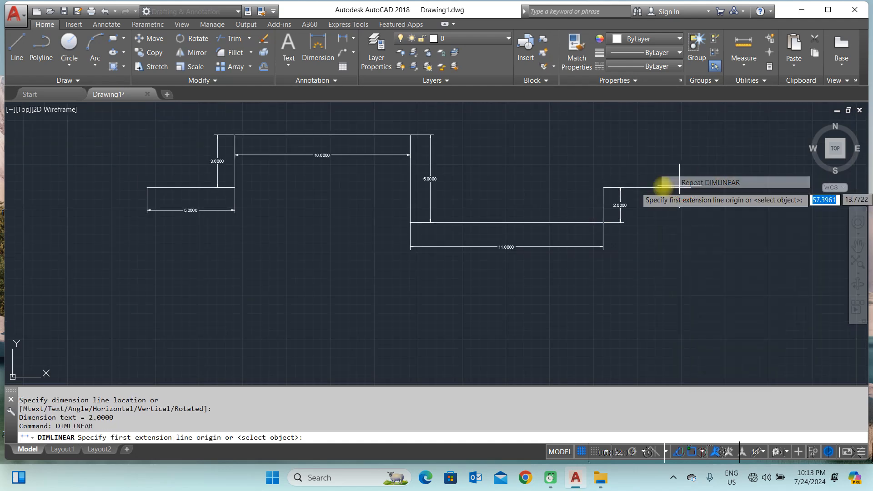
{"action": "left_click", "coordinate": [603, 187]}
{"action": "left_click", "coordinate": [685, 188]}
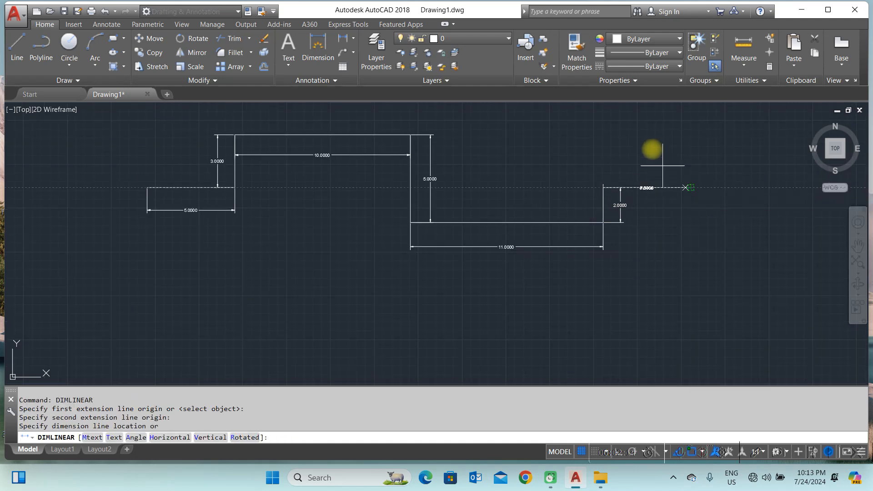
{"action": "left_click", "coordinate": [635, 166]}
Step: Delete all seven horizontal and vertical dimensions from the stepped profile
{"action": "scroll", "coordinate": [565, 178], "scroll_direction": "down", "scroll_amount": 2}
{"action": "scroll", "coordinate": [565, 177], "scroll_direction": "up", "scroll_amount": 2}
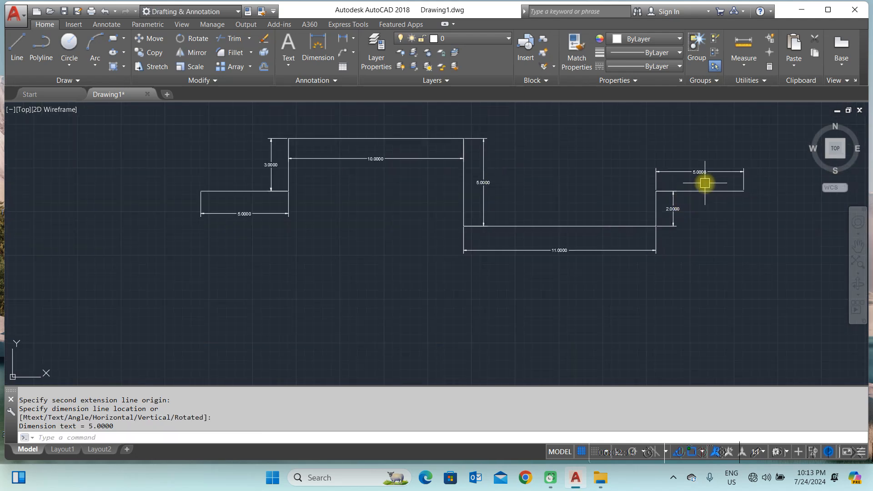
{"action": "left_click", "coordinate": [706, 173]}
{"action": "left_click", "coordinate": [674, 223]}
{"action": "left_click", "coordinate": [580, 254]}
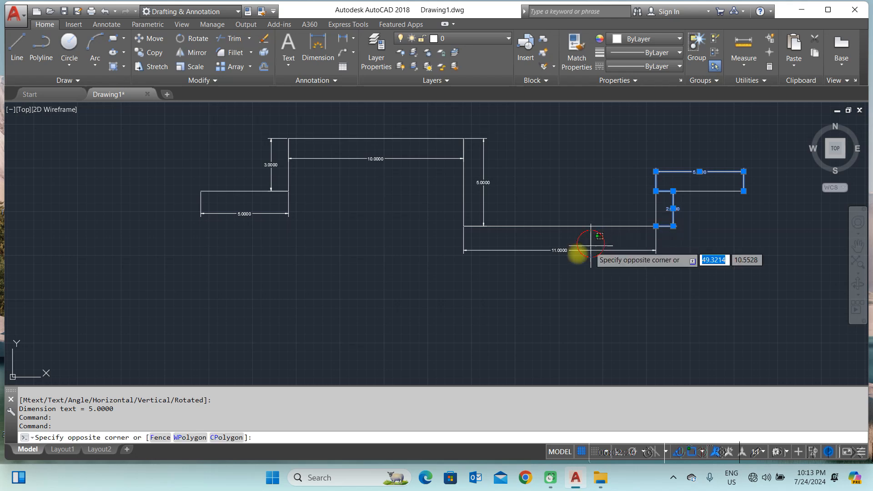
{"action": "left_click", "coordinate": [510, 207]}
{"action": "left_click", "coordinate": [489, 186]}
{"action": "left_click", "coordinate": [386, 157]}
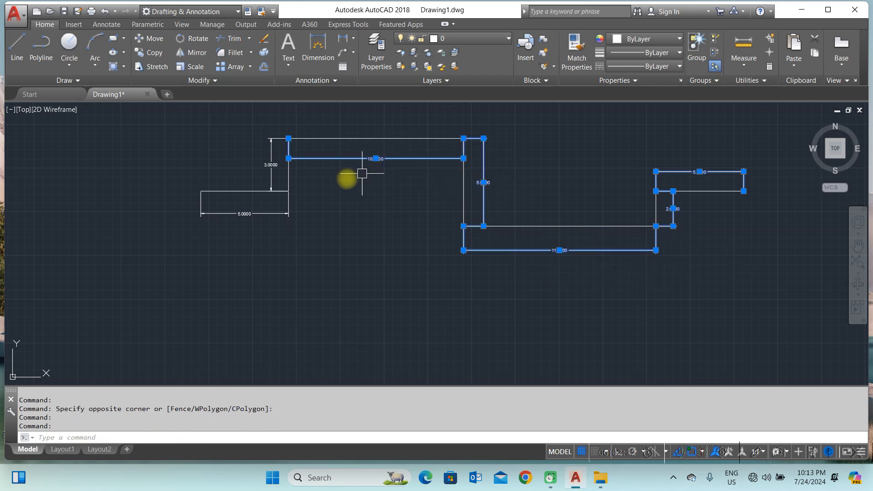
{"action": "left_click", "coordinate": [275, 172]}
{"action": "left_click", "coordinate": [238, 215]}
{"action": "left_click", "coordinate": [313, 215]}
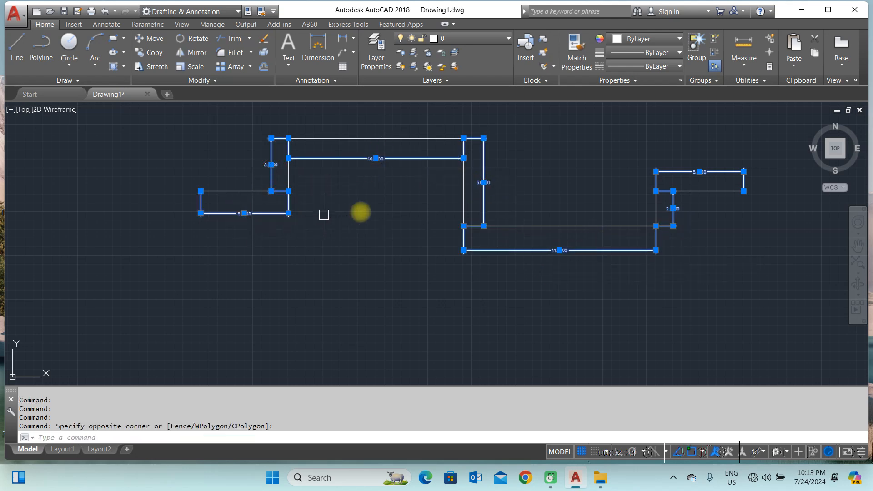
{"action": "key", "text": "Delete"}
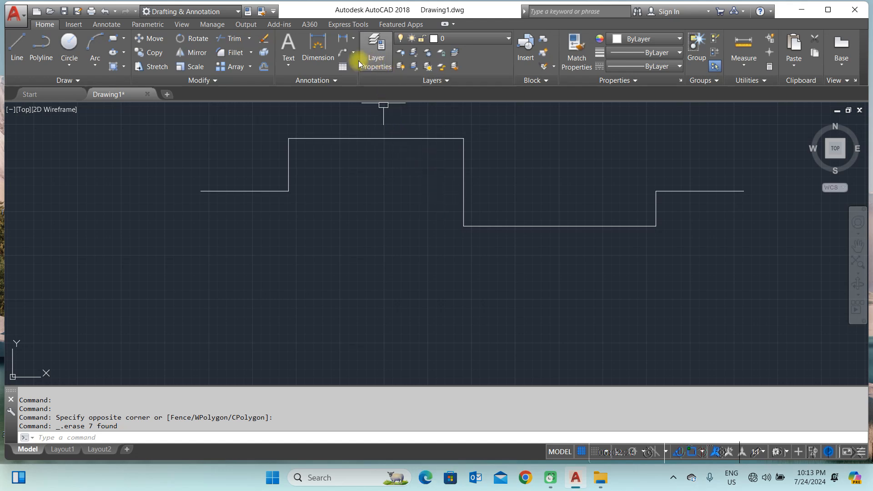
Step: Run DLI with the select object option to dimension the leftmost horizontal segment, placing the dimension line below it
{"action": "left_click", "coordinate": [353, 39]}
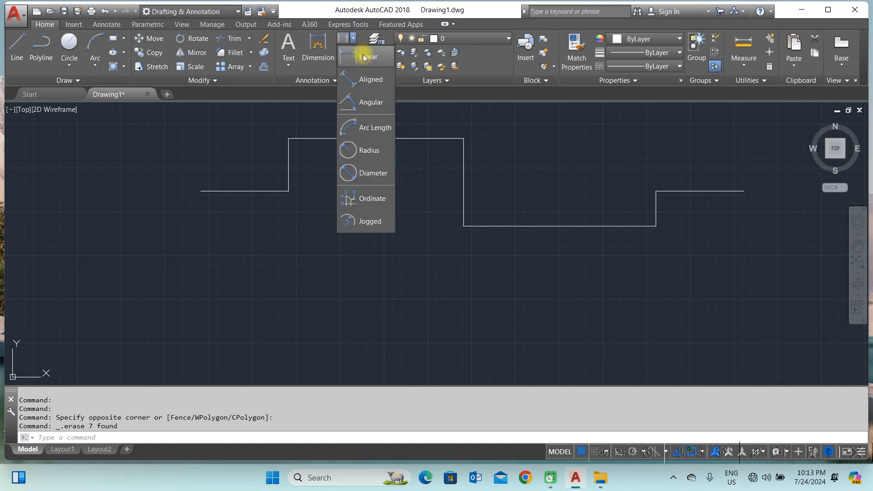
{"action": "left_click", "coordinate": [437, 121]}
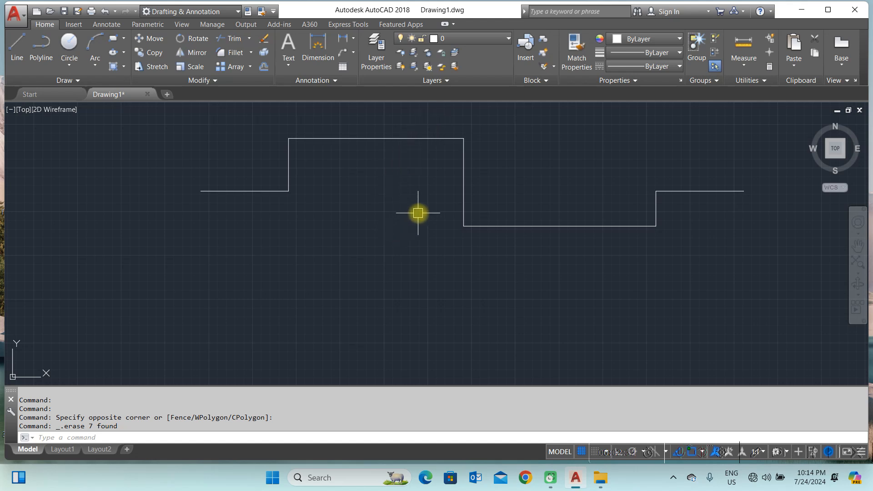
{"action": "type", "text": "dli"}
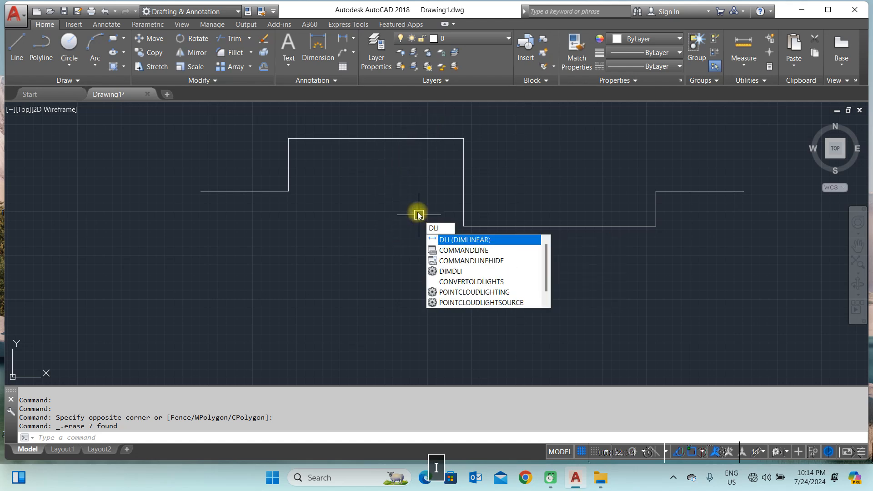
{"action": "left_click", "coordinate": [471, 240]}
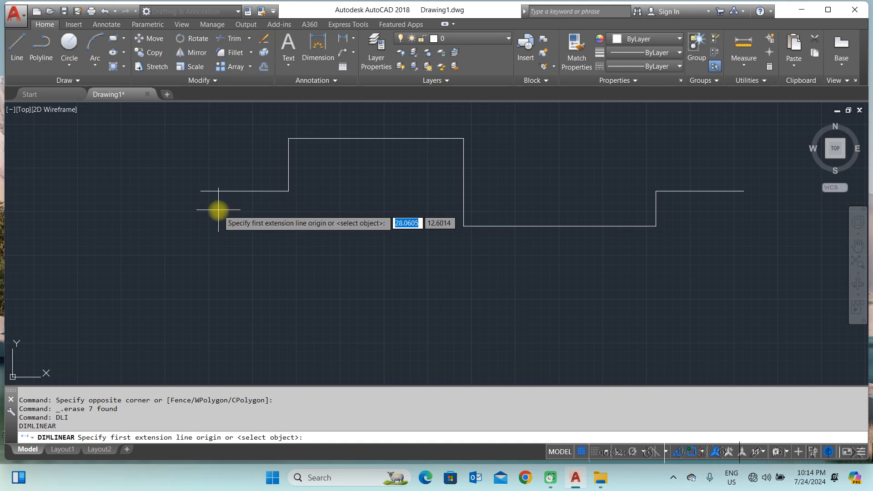
{"action": "key", "text": "Return"}
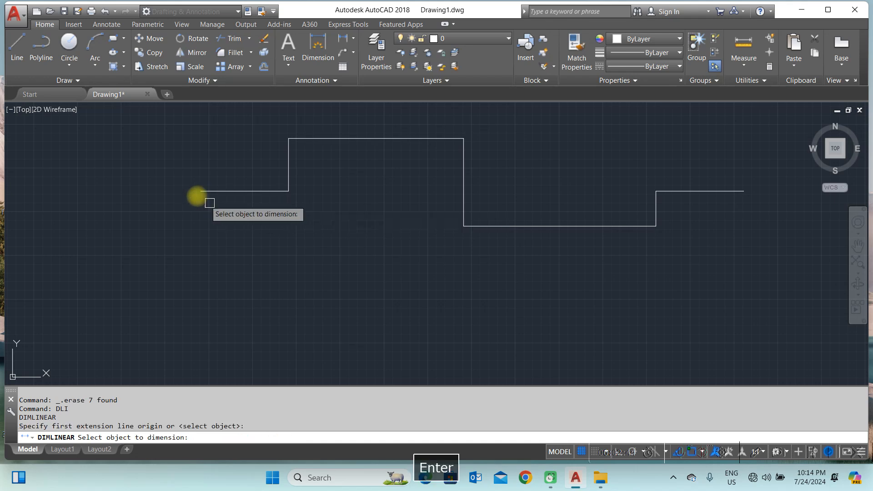
{"action": "left_click", "coordinate": [226, 191]}
{"action": "scroll", "coordinate": [236, 215], "scroll_direction": "up", "scroll_amount": 2}
{"action": "left_click", "coordinate": [238, 210]}
Step: Dimension the upper horizontal segment by selecting the line as the object, with the linear dimension placed below it
{"action": "middle_click_drag", "start_coordinate": [273, 208], "coordinate": [257, 268]}
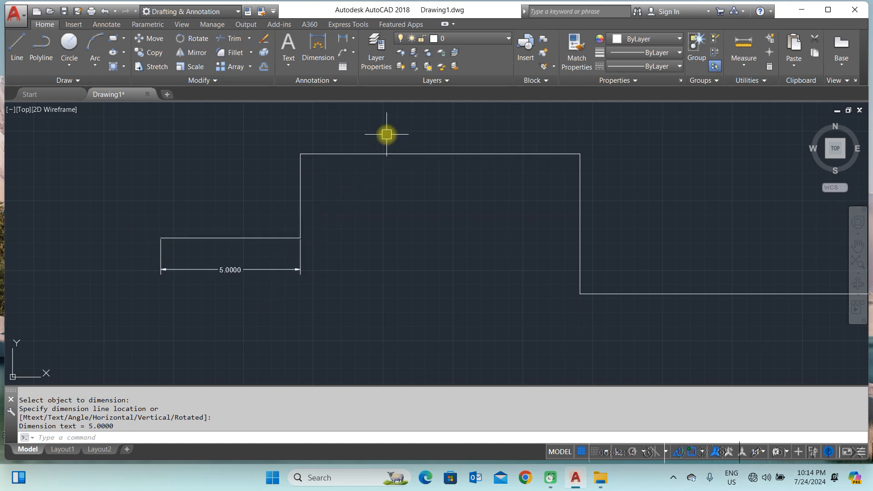
{"action": "left_click", "coordinate": [345, 40]}
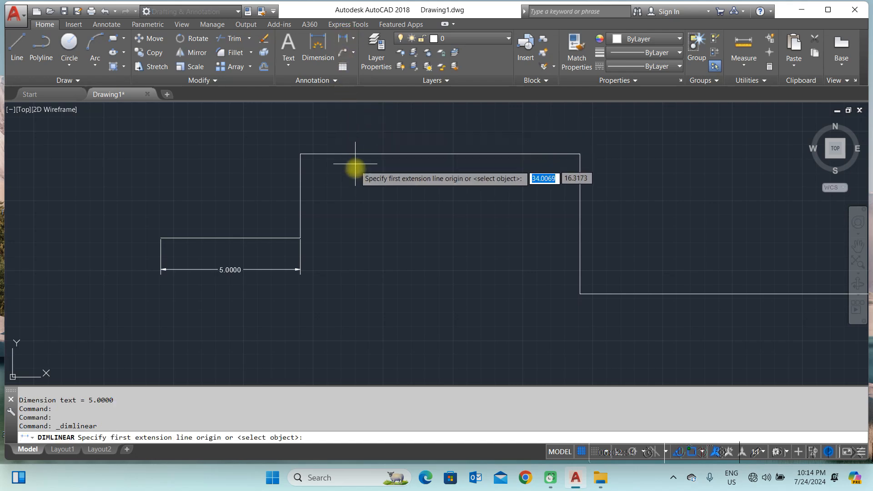
{"action": "key", "text": "Return"}
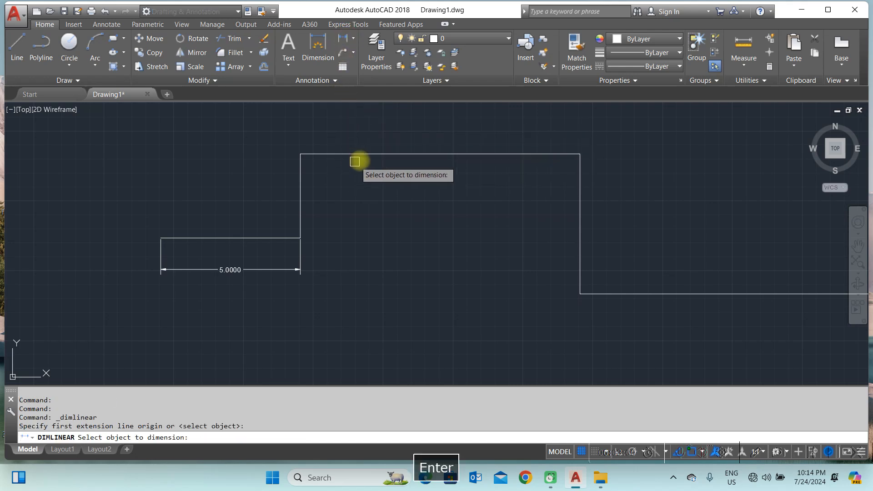
{"action": "left_click", "coordinate": [367, 154]}
{"action": "left_click", "coordinate": [376, 185]}
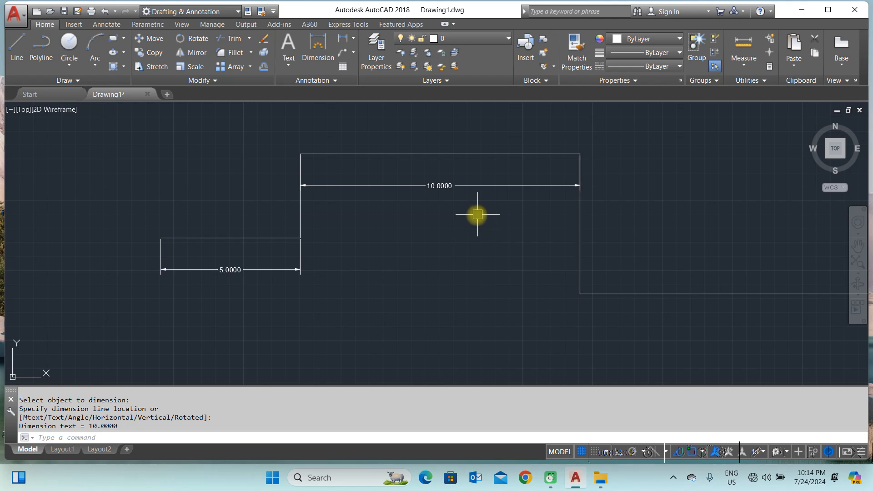
Step: Repeat the linear dimension with object selection on the lowest horizontal segment, placing the dimension line below it
{"action": "key", "text": "Return"}
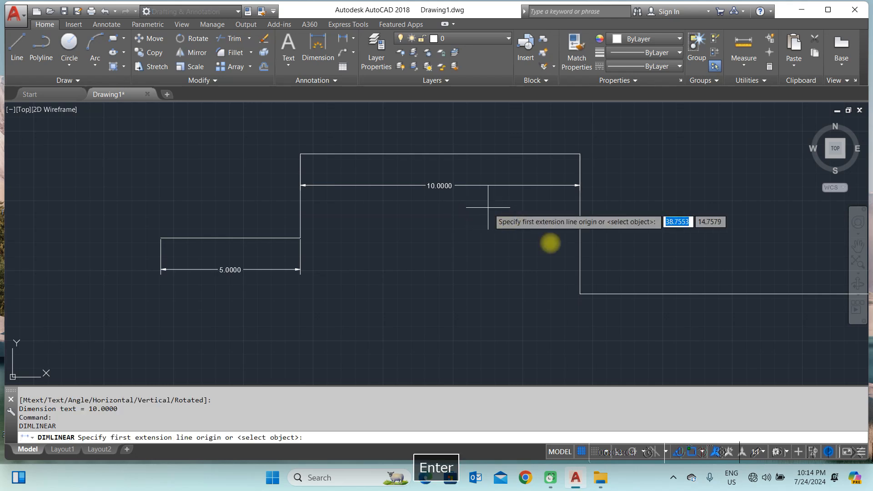
{"action": "key", "text": "Return"}
{"action": "middle_click_drag", "start_coordinate": [615, 224], "coordinate": [247, 158]}
{"action": "left_click", "coordinate": [327, 224]}
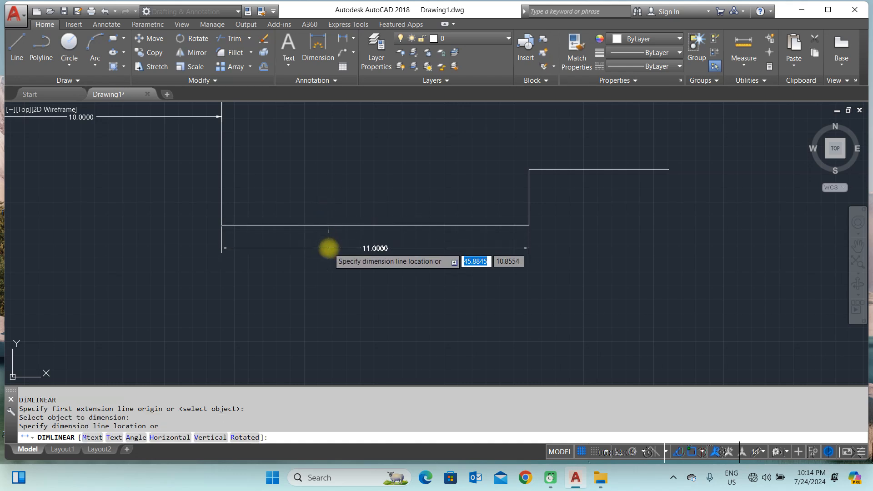
{"action": "left_click", "coordinate": [329, 251]}
Step: Repeat the linear dimension with object selection on the rightmost horizontal segment, placing the dimension line below it
{"action": "key", "text": "Return"}
{"action": "key", "text": "Return"}
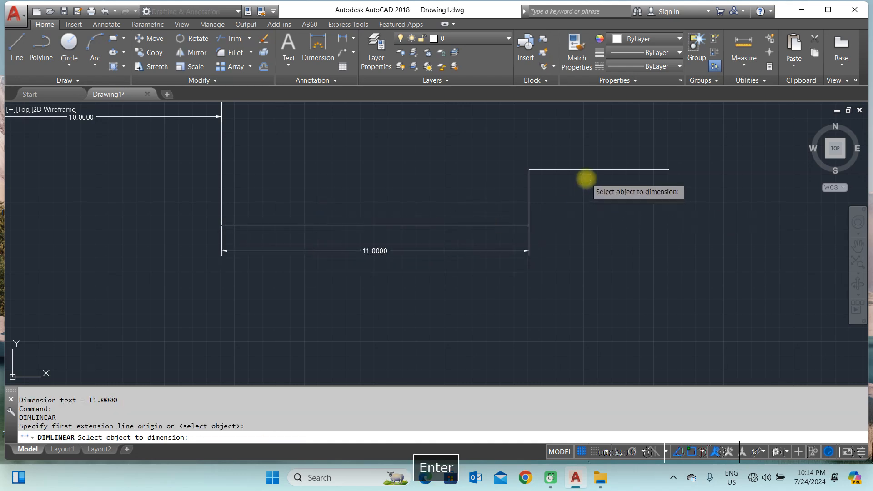
{"action": "left_click", "coordinate": [592, 171]}
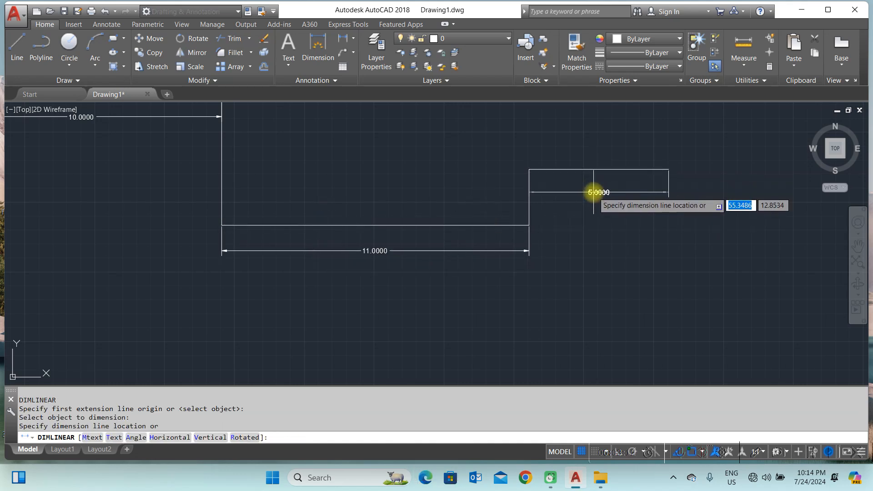
{"action": "left_click", "coordinate": [540, 191]}
Step: Dimension the short right-hand vertical segment by selecting the line as the object, placing the linear dimension to its left
{"action": "middle_click_drag", "start_coordinate": [523, 192], "coordinate": [573, 195]}
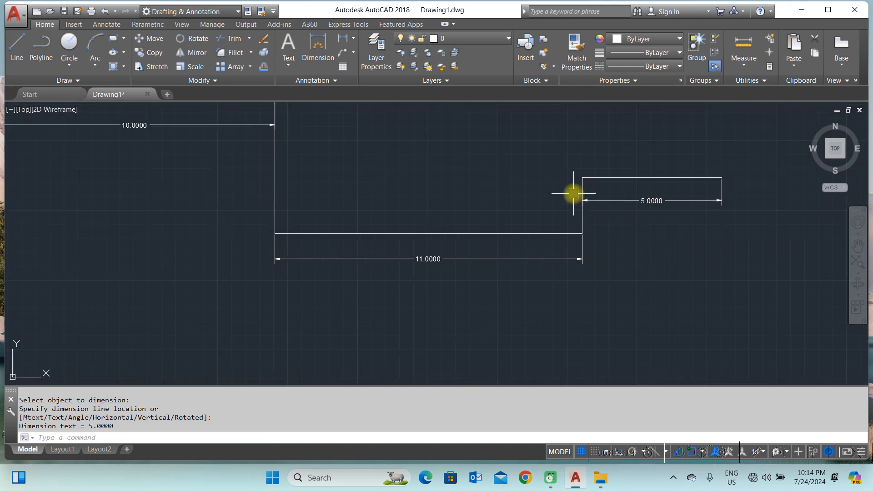
{"action": "key", "text": "Return"}
{"action": "key", "text": "Return"}
{"action": "left_click", "coordinate": [580, 190]}
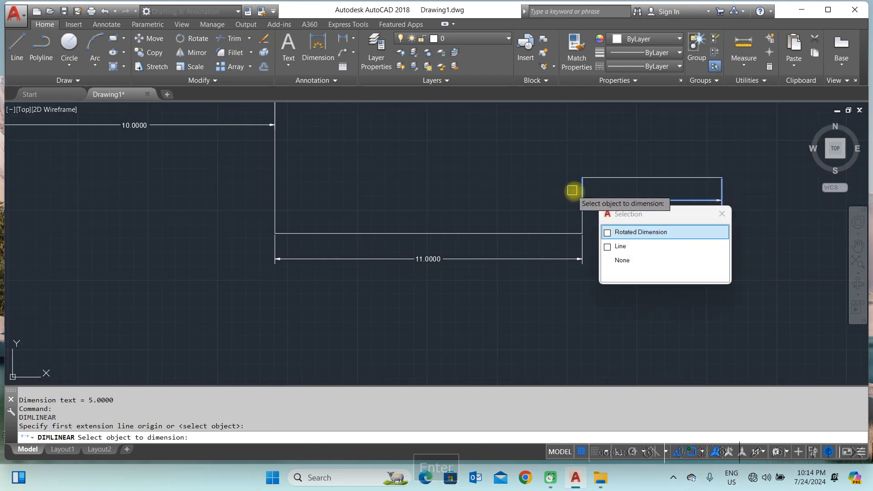
{"action": "left_click", "coordinate": [626, 251]}
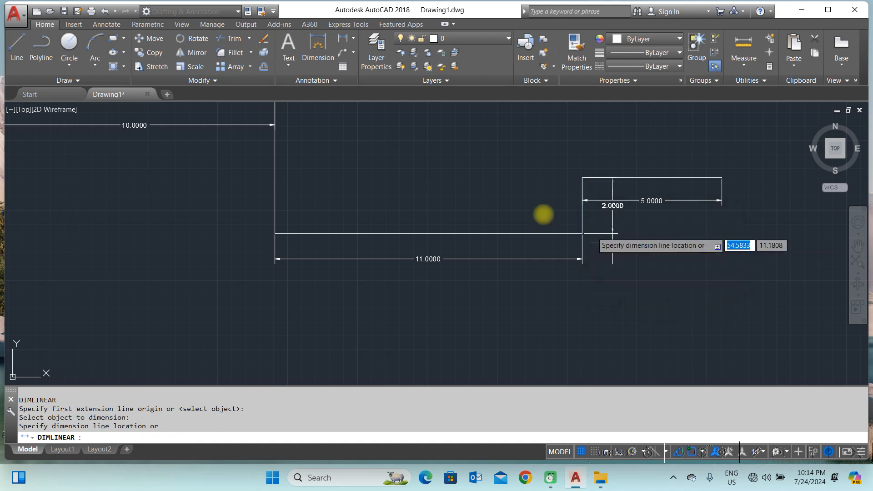
{"action": "left_click", "coordinate": [554, 205]}
Step: Run DLI with the select object option on the tall middle vertical segment, placing the dimension line to its right
{"action": "middle_click_drag", "start_coordinate": [279, 162], "coordinate": [359, 192]}
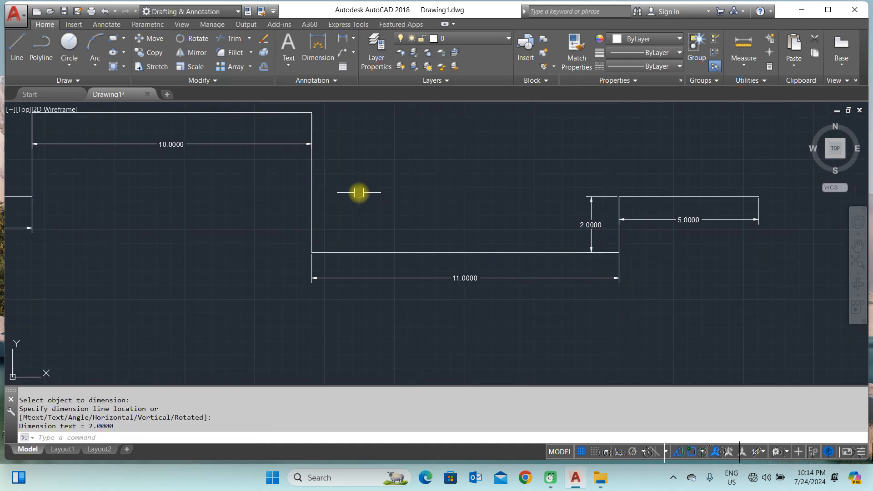
{"action": "type", "text": "li"}
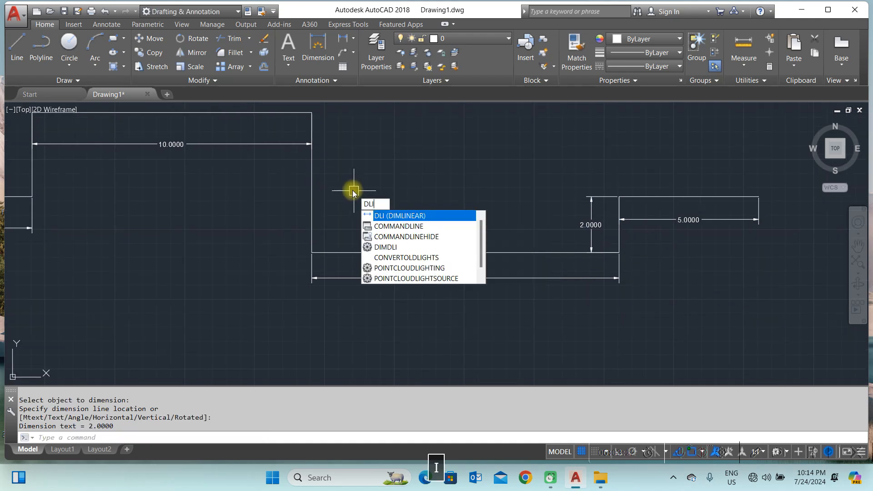
{"action": "key", "text": "Return"}
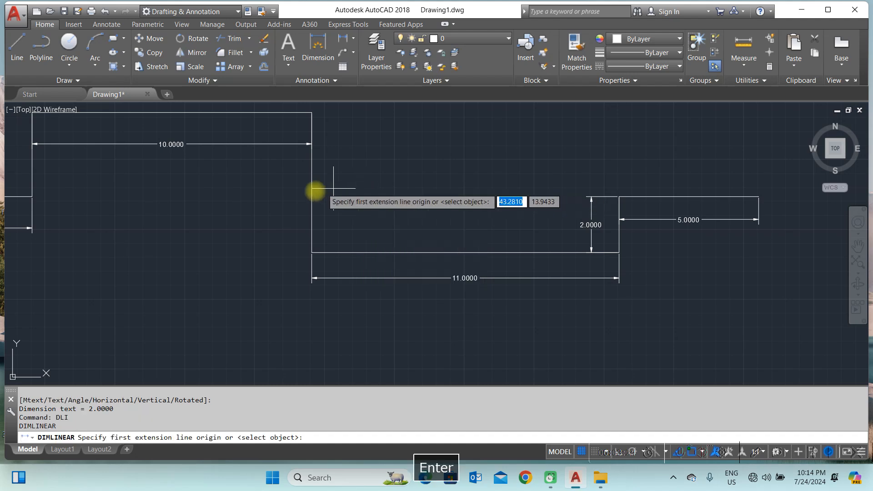
{"action": "key", "text": "Return"}
{"action": "left_click", "coordinate": [316, 192]}
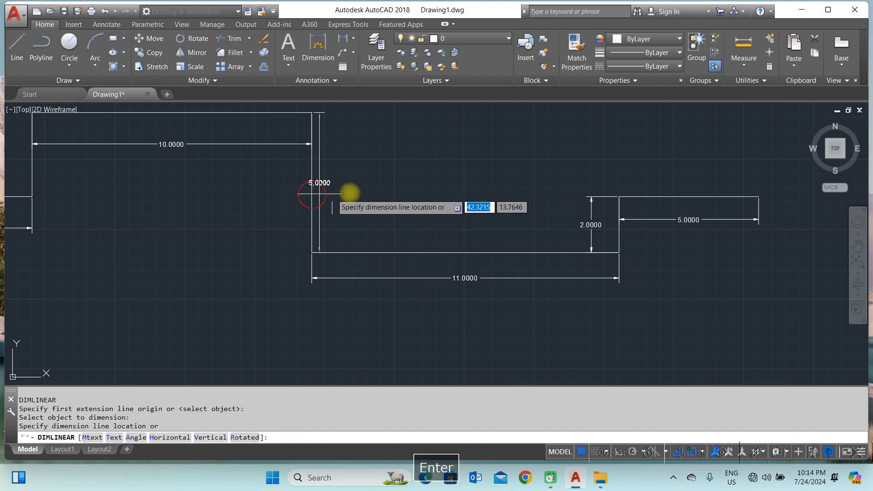
{"action": "left_click", "coordinate": [361, 192]}
Step: Repeat the linear dimension with object selection on the left vertical segment, placing the dimension line to its left
{"action": "scroll", "coordinate": [406, 192], "scroll_direction": "down", "scroll_amount": 4}
{"action": "right_click", "coordinate": [228, 142]}
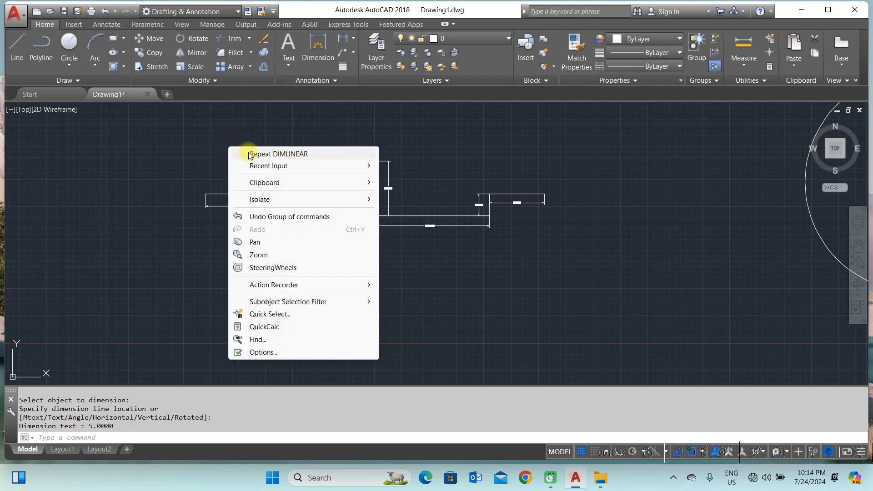
{"action": "left_click", "coordinate": [241, 152]}
{"action": "key", "text": "Return"}
{"action": "left_click", "coordinate": [261, 181]}
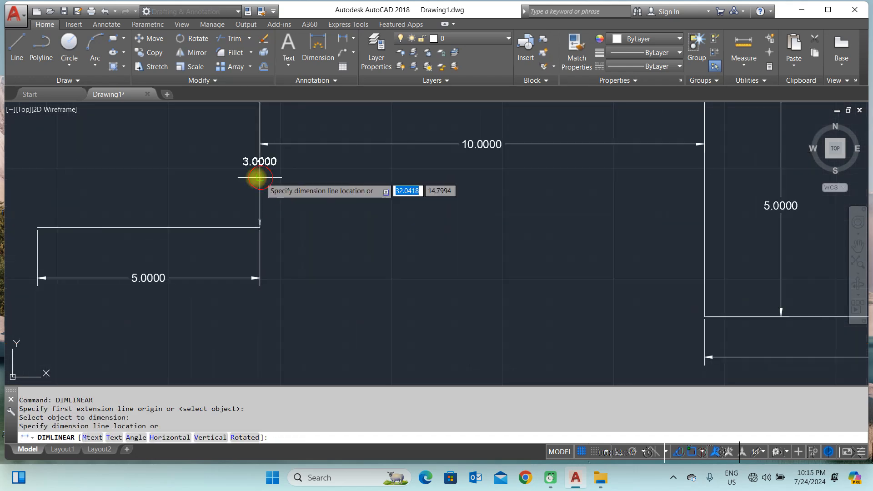
{"action": "left_click", "coordinate": [221, 177]}
Step: Add an aligned dimension between the endpoints of the V shape's left slanted line, placing the dimension line below it
{"action": "scroll", "coordinate": [221, 177], "scroll_direction": "down", "scroll_amount": 2}
{"action": "scroll", "coordinate": [414, 223], "scroll_direction": "down", "scroll_amount": 5}
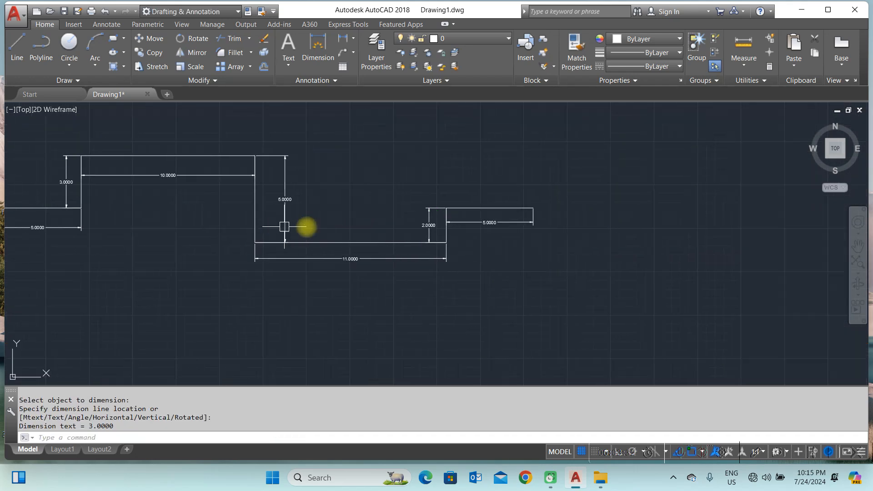
{"action": "mouse_move", "coordinate": [413, 229]}
{"action": "middle_mouse_down"}
{"action": "mouse_move", "coordinate": [403, 235]}
{"action": "mouse_move", "coordinate": [457, 282]}
{"action": "middle_mouse_up"}
{"action": "scroll", "coordinate": [392, 240], "scroll_direction": "down", "scroll_amount": 2}
{"action": "scroll", "coordinate": [359, 152], "scroll_direction": "up", "scroll_amount": 2}
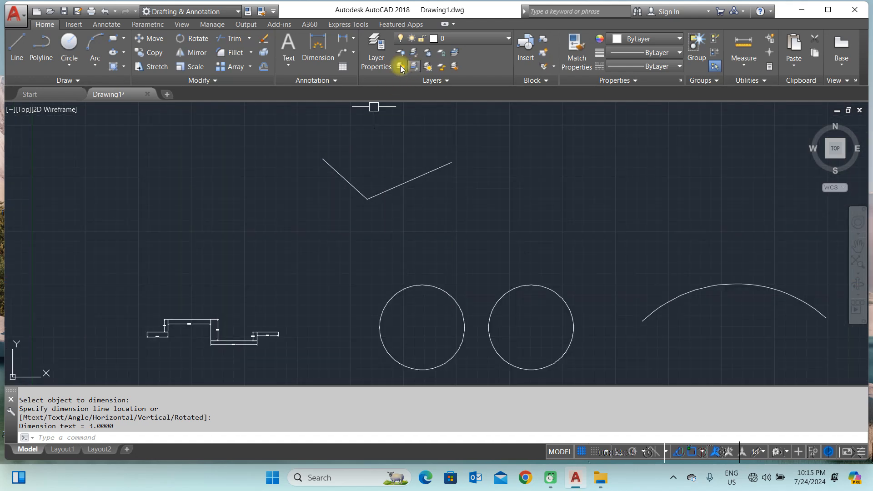
{"action": "left_click", "coordinate": [353, 38]}
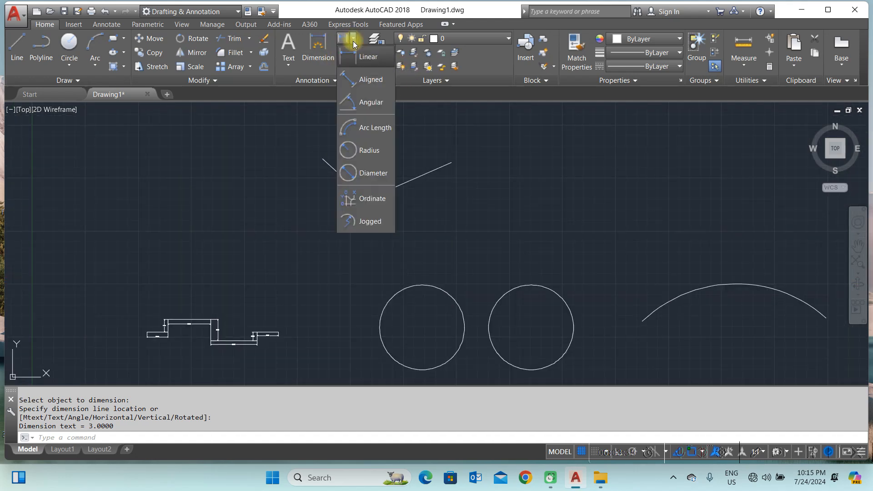
{"action": "left_click", "coordinate": [371, 81]}
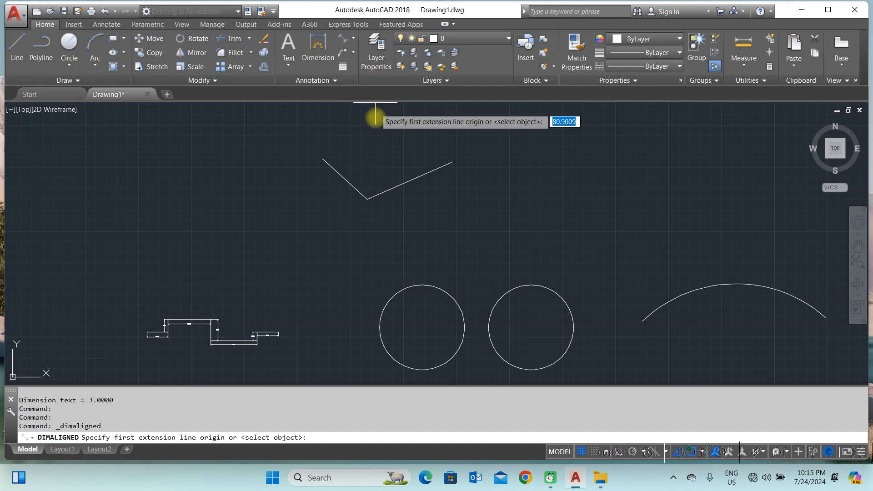
{"action": "left_click", "coordinate": [328, 159]}
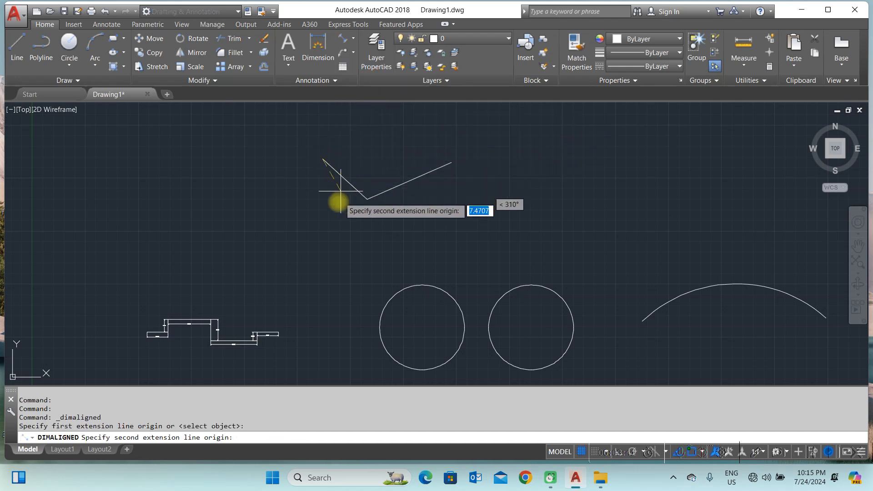
{"action": "left_click", "coordinate": [366, 198]}
{"action": "scroll", "coordinate": [351, 205], "scroll_direction": "up", "scroll_amount": 5}
{"action": "left_click", "coordinate": [306, 185]}
Step: Add an aligned dimension between the endpoints of the V shape's right slanted line, placing the dimension line below it
{"action": "scroll", "coordinate": [318, 190], "scroll_direction": "up", "scroll_amount": 3}
{"action": "scroll", "coordinate": [279, 195], "scroll_direction": "down", "scroll_amount": 4}
{"action": "scroll", "coordinate": [334, 195], "scroll_direction": "down", "scroll_amount": 5}
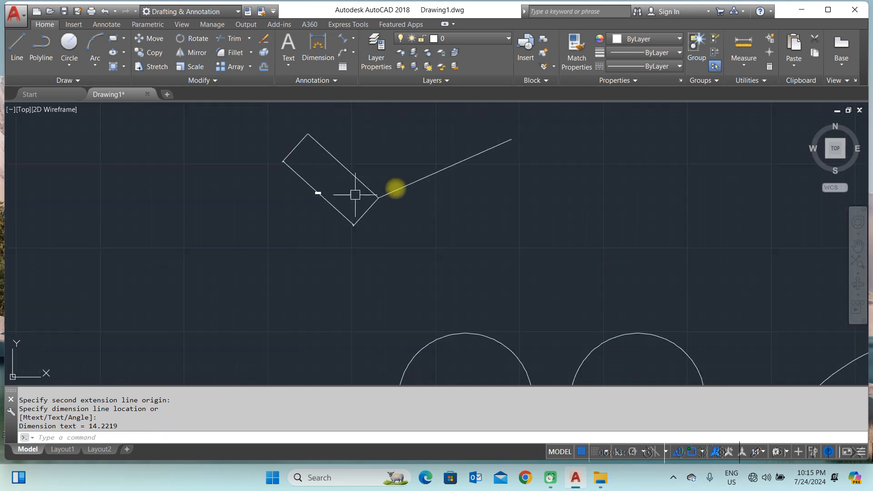
{"action": "left_click", "coordinate": [354, 43]}
{"action": "left_click", "coordinate": [368, 103]}
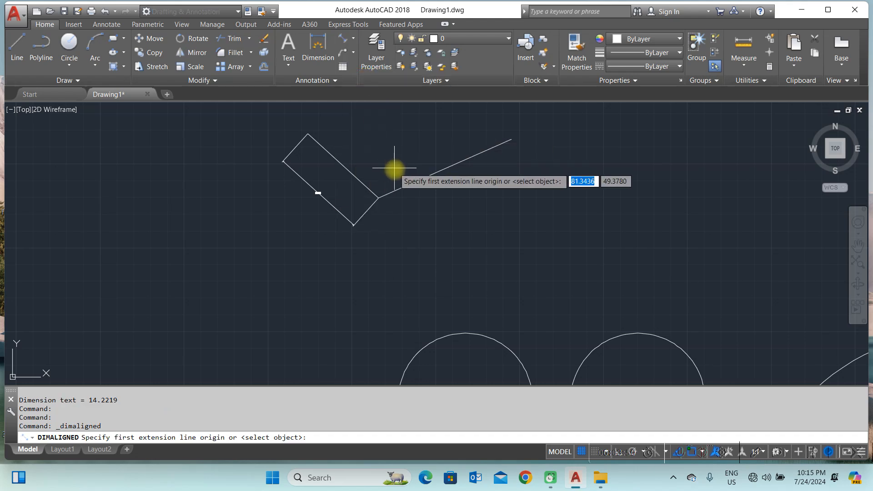
{"action": "scroll", "coordinate": [381, 197], "scroll_direction": "up", "scroll_amount": 5}
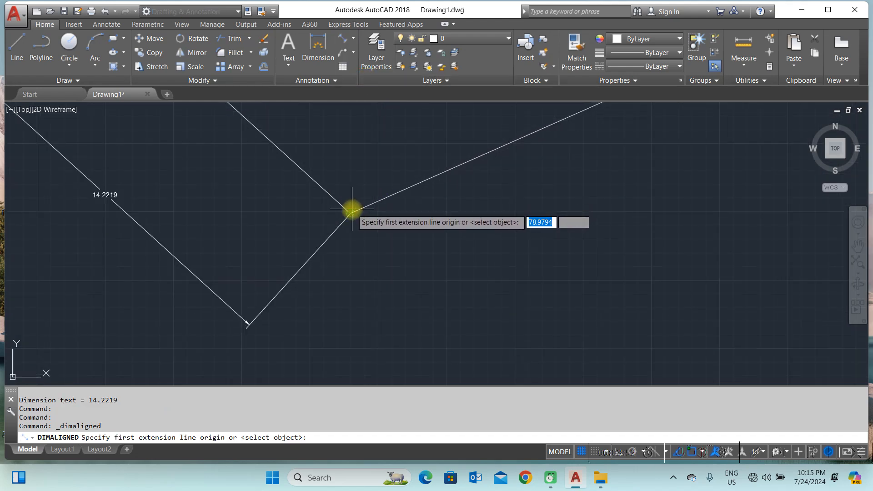
{"action": "left_click", "coordinate": [352, 208]}
{"action": "scroll", "coordinate": [352, 209], "scroll_direction": "down", "scroll_amount": 4}
{"action": "left_click", "coordinate": [550, 127]}
{"action": "left_click", "coordinate": [527, 169]}
Step: Add a horizontal linear dimension between the endpoints of the V shape's left slanted line, placing it above the line
{"action": "scroll", "coordinate": [453, 192], "scroll_direction": "up", "scroll_amount": 6}
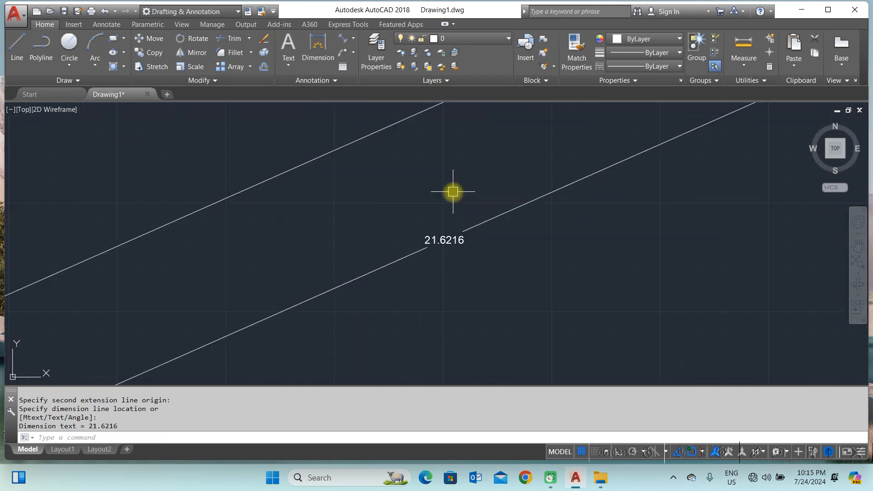
{"action": "scroll", "coordinate": [447, 191], "scroll_direction": "down", "scroll_amount": 4}
{"action": "scroll", "coordinate": [442, 180], "scroll_direction": "down", "scroll_amount": 6}
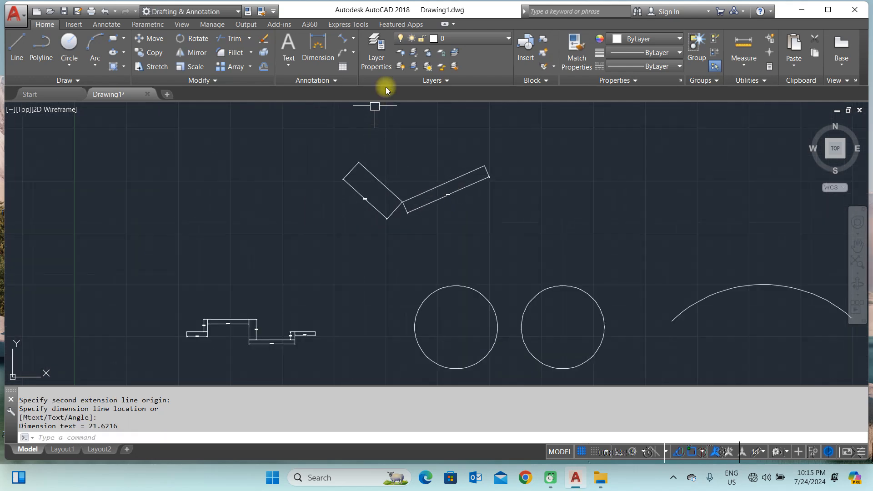
{"action": "left_click", "coordinate": [354, 39]}
{"action": "left_click", "coordinate": [360, 54]}
{"action": "scroll", "coordinate": [403, 232], "scroll_direction": "up", "scroll_amount": 4}
{"action": "middle_click_drag", "start_coordinate": [380, 194], "coordinate": [444, 292]}
{"action": "scroll", "coordinate": [355, 157], "scroll_direction": "up", "scroll_amount": 4}
{"action": "left_click", "coordinate": [358, 153]}
{"action": "scroll", "coordinate": [406, 245], "scroll_direction": "down", "scroll_amount": 5}
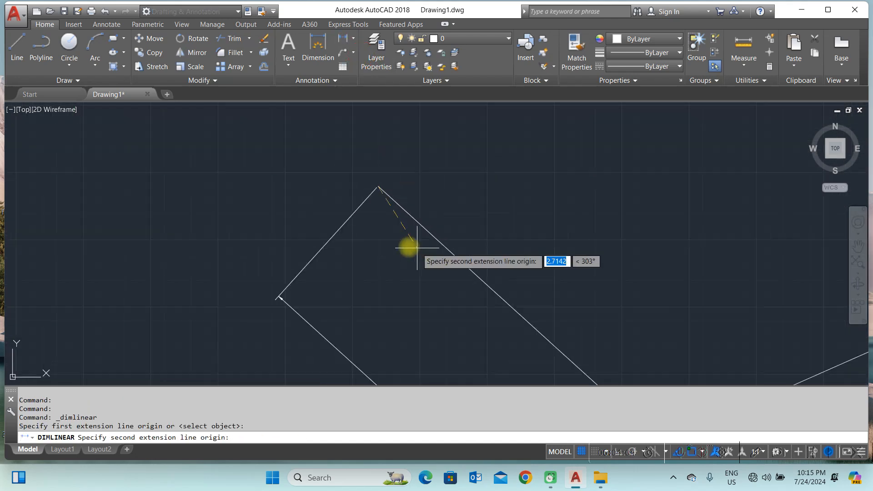
{"action": "left_click", "coordinate": [504, 321]}
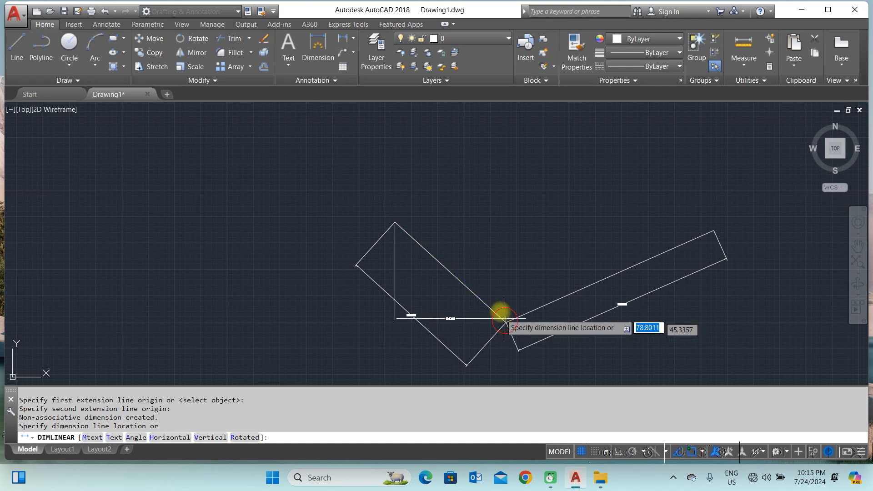
{"action": "scroll", "coordinate": [451, 216], "scroll_direction": "up", "scroll_amount": 5}
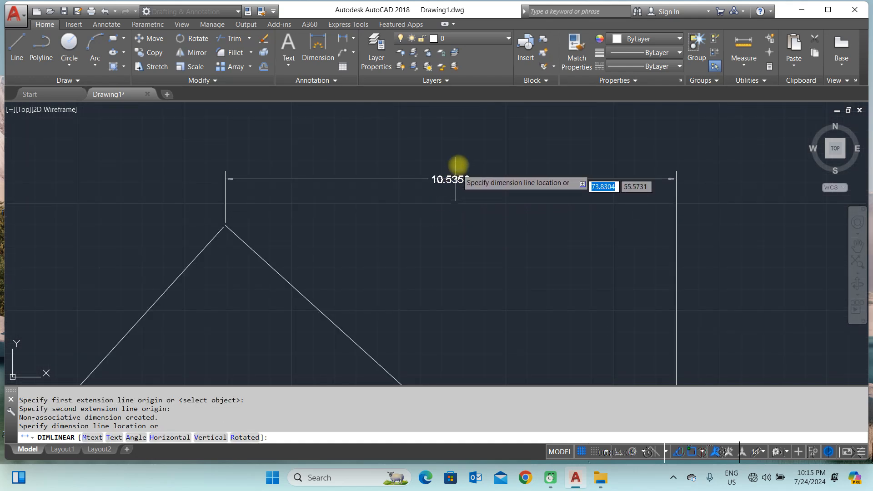
{"action": "scroll", "coordinate": [463, 153], "scroll_direction": "down", "scroll_amount": 3}
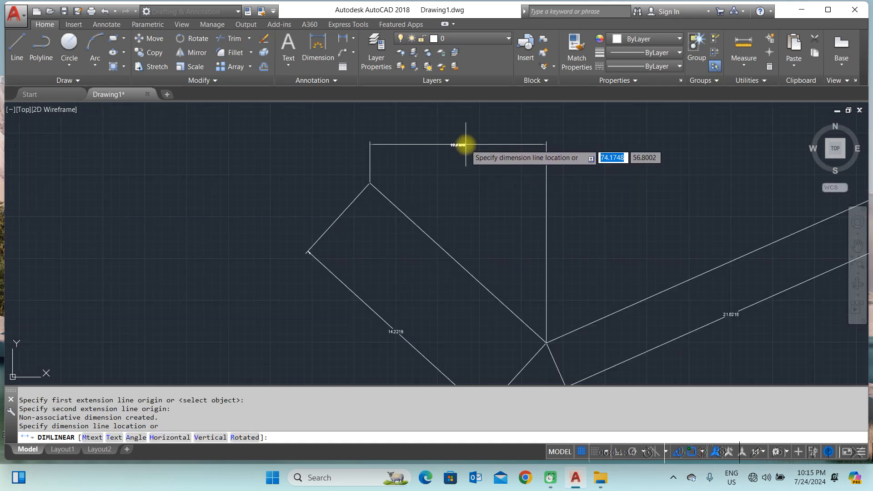
{"action": "left_click", "coordinate": [466, 144]}
Step: Repeat the linear dimension between the endpoints of the right slanted line, placing it horizontally above the line
{"action": "right_click", "coordinate": [471, 157]}
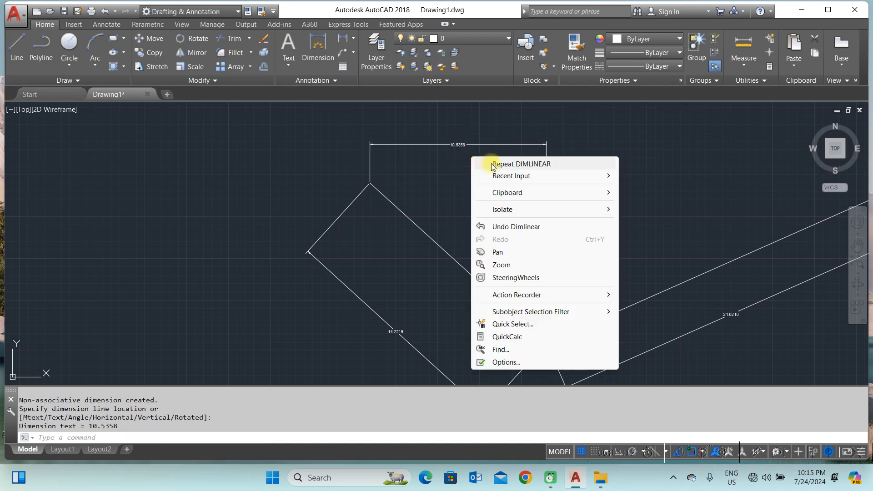
{"action": "left_click", "coordinate": [493, 164]}
{"action": "scroll", "coordinate": [532, 244], "scroll_direction": "down", "scroll_amount": 3}
{"action": "scroll", "coordinate": [569, 283], "scroll_direction": "up", "scroll_amount": 8}
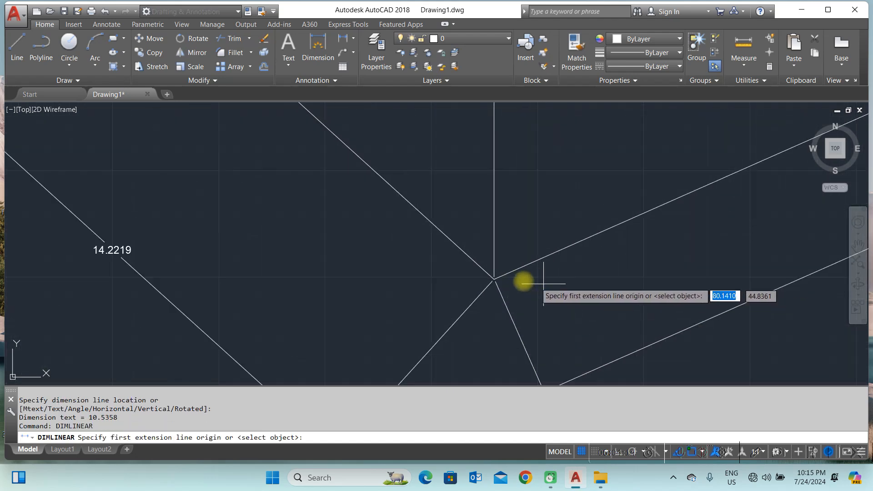
{"action": "left_click", "coordinate": [494, 281]}
{"action": "scroll", "coordinate": [500, 280], "scroll_direction": "down", "scroll_amount": 3}
{"action": "scroll", "coordinate": [528, 280], "scroll_direction": "down", "scroll_amount": 3}
{"action": "left_click", "coordinate": [639, 223]}
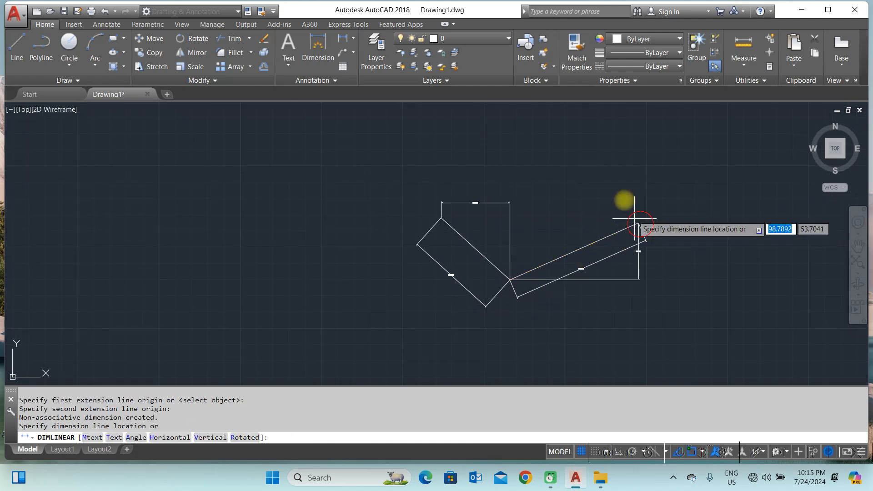
{"action": "left_click", "coordinate": [590, 161]}
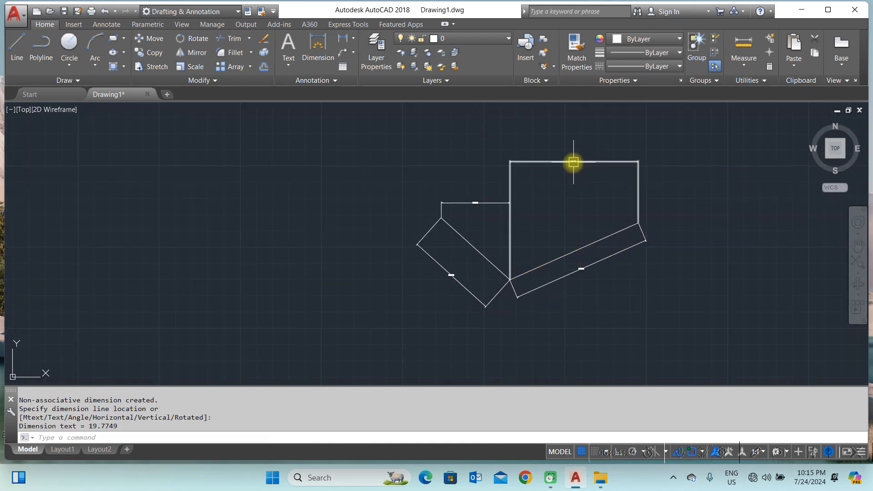
Step: Run DAL with the select object option on the right slanted line, placing the aligned dimension above it
{"action": "type", "text": "dal"}
{"action": "key", "text": "space"}
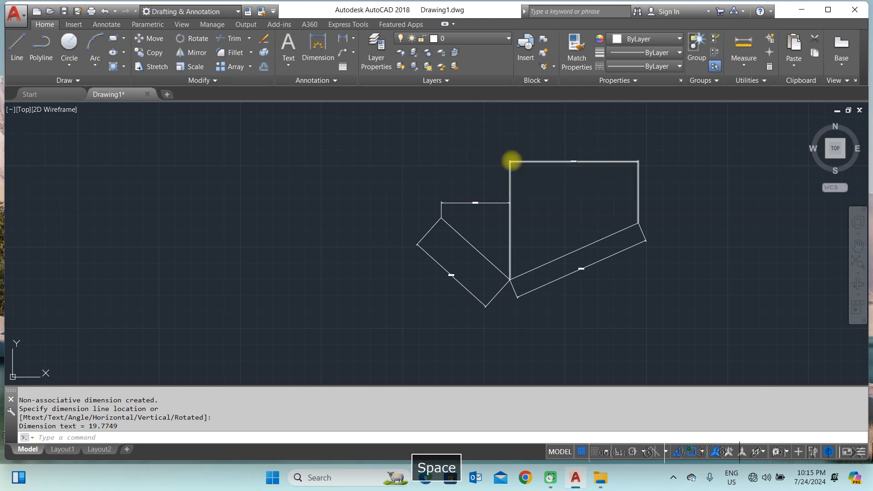
{"action": "key", "text": "space"}
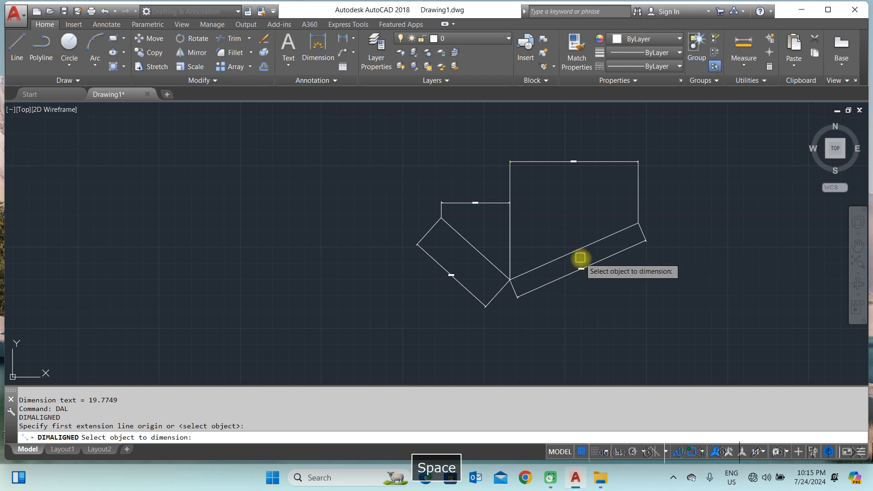
{"action": "scroll", "coordinate": [580, 258], "scroll_direction": "up", "scroll_amount": 4}
{"action": "left_click", "coordinate": [553, 239]}
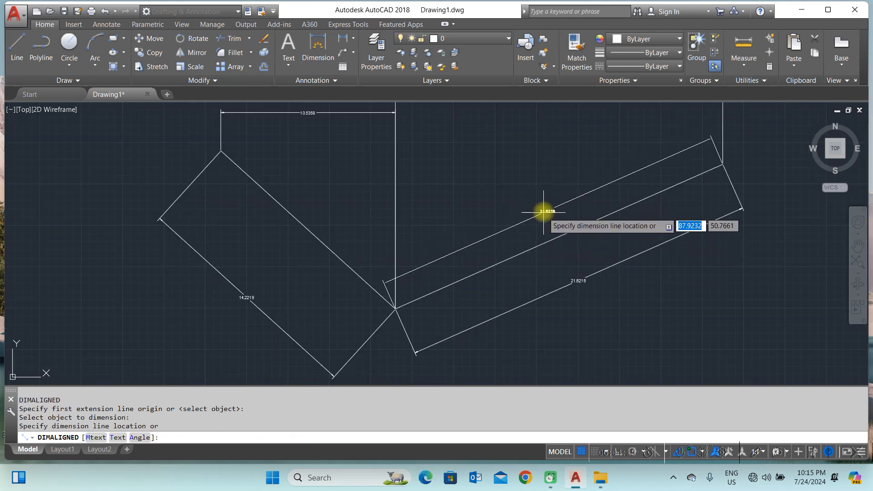
{"action": "left_click", "coordinate": [540, 203]}
Step: Add a radius dimension to the left circle, placing its text inside the circle
{"action": "scroll", "coordinate": [502, 240], "scroll_direction": "down", "scroll_amount": 6}
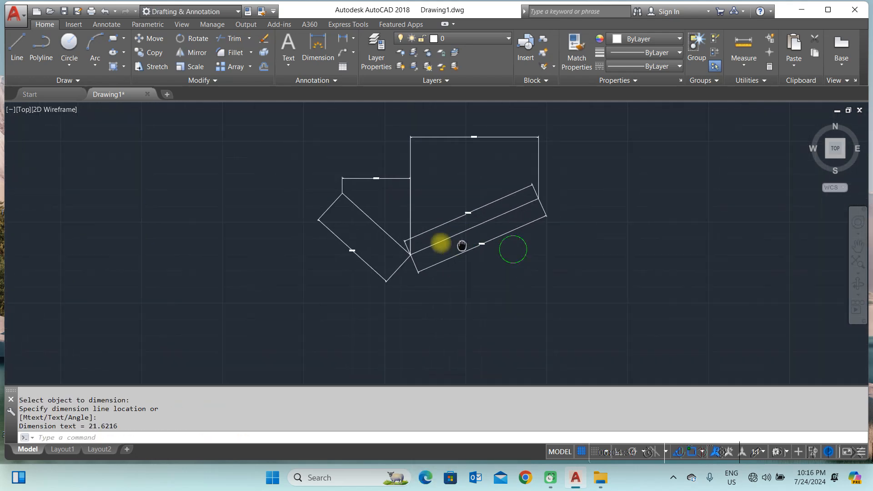
{"action": "scroll", "coordinate": [453, 260], "scroll_direction": "up", "scroll_amount": 6}
{"action": "mouse_move", "coordinate": [475, 233]}
{"action": "middle_mouse_down"}
{"action": "mouse_move", "coordinate": [250, 247]}
{"action": "mouse_move", "coordinate": [428, 249]}
{"action": "mouse_move", "coordinate": [377, 225]}
{"action": "middle_mouse_up"}
{"action": "scroll", "coordinate": [339, 223], "scroll_direction": "up", "scroll_amount": 2}
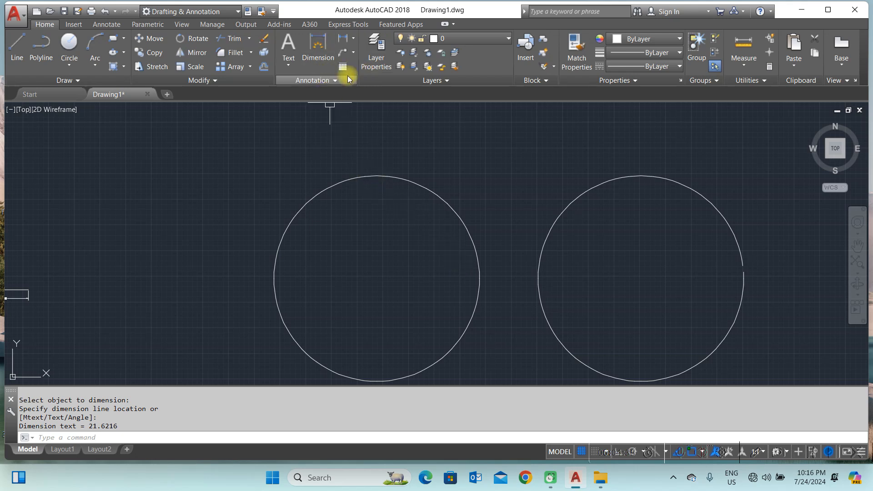
{"action": "left_click", "coordinate": [353, 38]}
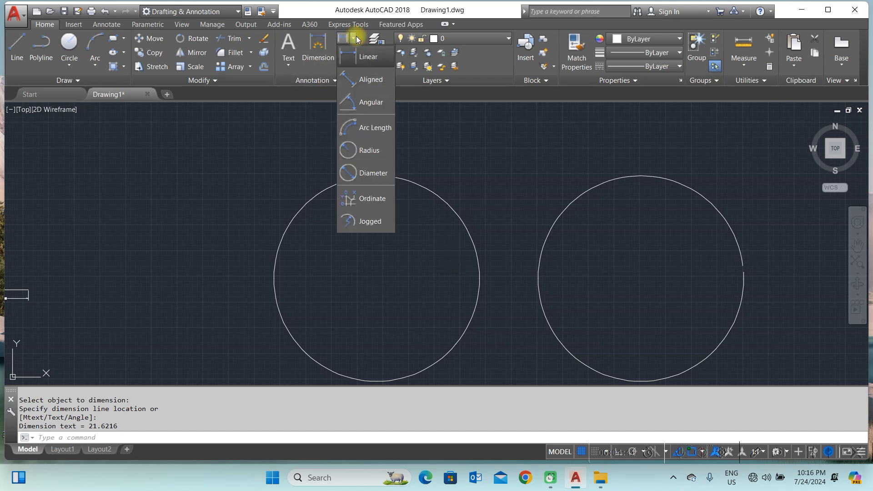
{"action": "left_click", "coordinate": [367, 152]}
{"action": "scroll", "coordinate": [356, 161], "scroll_direction": "down", "scroll_amount": 3}
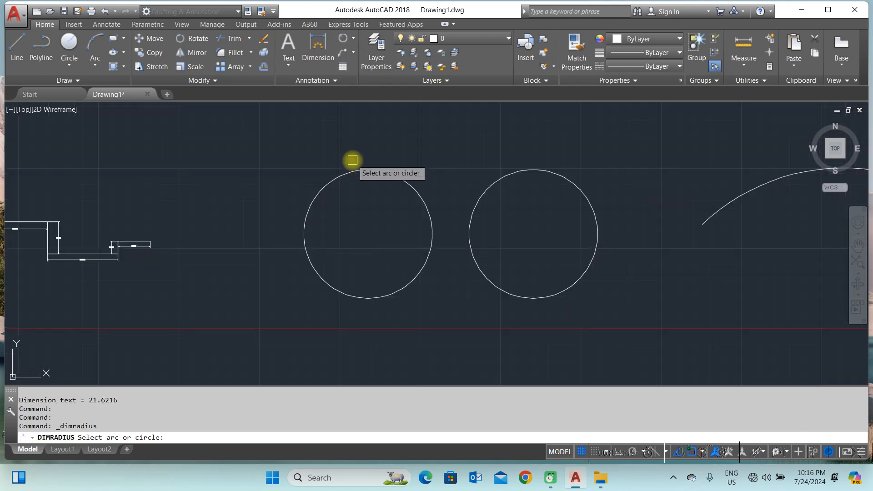
{"action": "left_click", "coordinate": [360, 171]}
{"action": "scroll", "coordinate": [370, 205], "scroll_direction": "up", "scroll_amount": 5}
{"action": "left_click", "coordinate": [366, 206]}
{"action": "scroll", "coordinate": [357, 214], "scroll_direction": "down", "scroll_amount": 4}
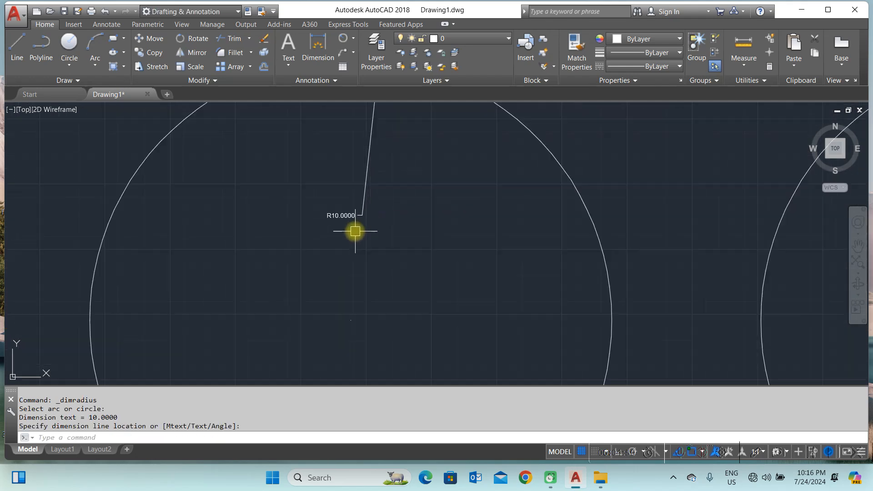
Step: Add a radius dimension to the right circle from its top, placing the text inside the circle
{"action": "scroll", "coordinate": [357, 250], "scroll_direction": "up", "scroll_amount": 2}
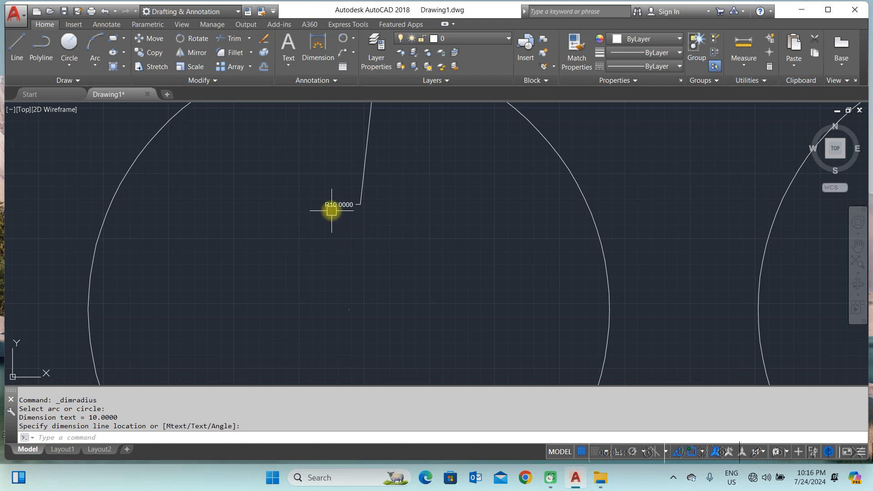
{"action": "scroll", "coordinate": [324, 219], "scroll_direction": "up", "scroll_amount": 2}
{"action": "scroll", "coordinate": [345, 224], "scroll_direction": "down", "scroll_amount": 4}
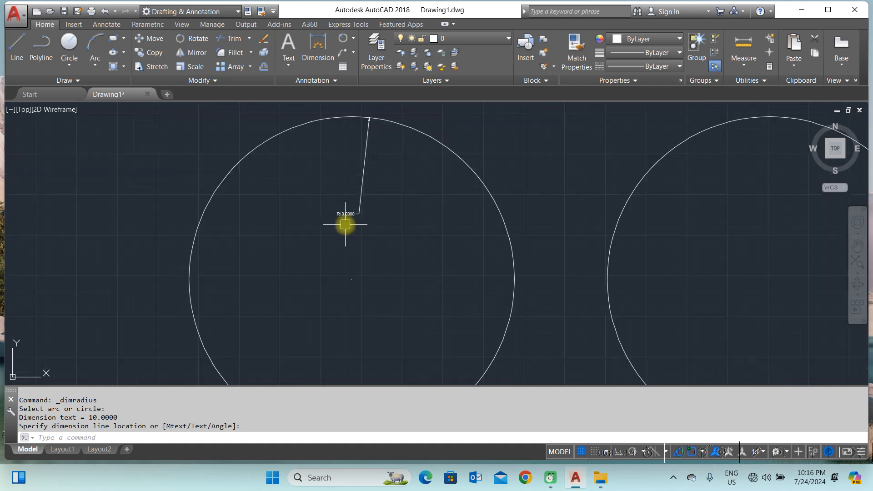
{"action": "middle_click_drag", "start_coordinate": [397, 157], "coordinate": [271, 158]}
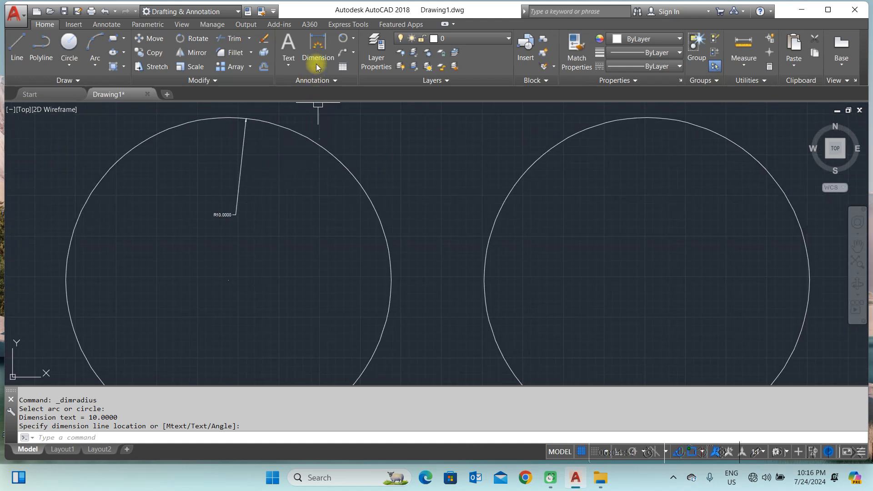
{"action": "right_click", "coordinate": [507, 132]}
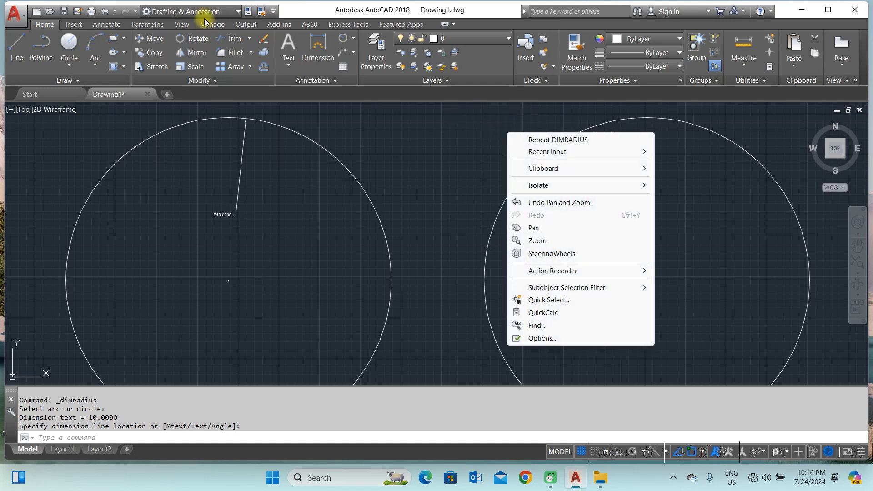
{"action": "left_click", "coordinate": [353, 39]}
{"action": "left_click", "coordinate": [353, 39]}
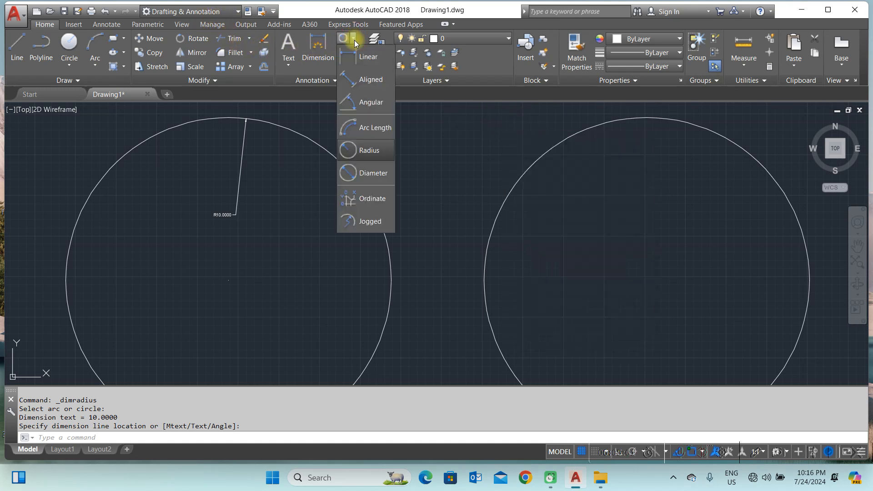
{"action": "left_click", "coordinate": [368, 152]}
{"action": "scroll", "coordinate": [345, 206], "scroll_direction": "down", "scroll_amount": 4}
{"action": "left_click", "coordinate": [450, 174]}
{"action": "left_click", "coordinate": [450, 193]}
{"action": "scroll", "coordinate": [451, 194], "scroll_direction": "up", "scroll_amount": 6}
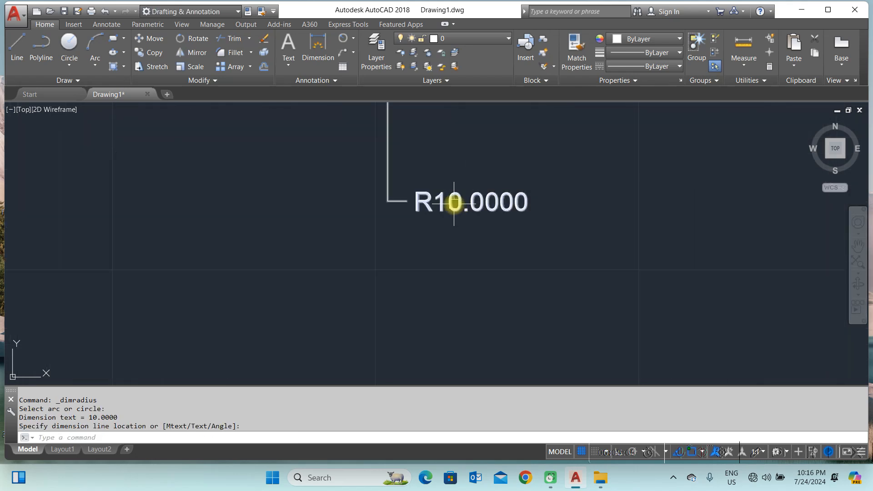
Step: Add a diameter dimension to the right circle from its upper-left edge, placing the text inside near the center
{"action": "left_click", "coordinate": [354, 39]}
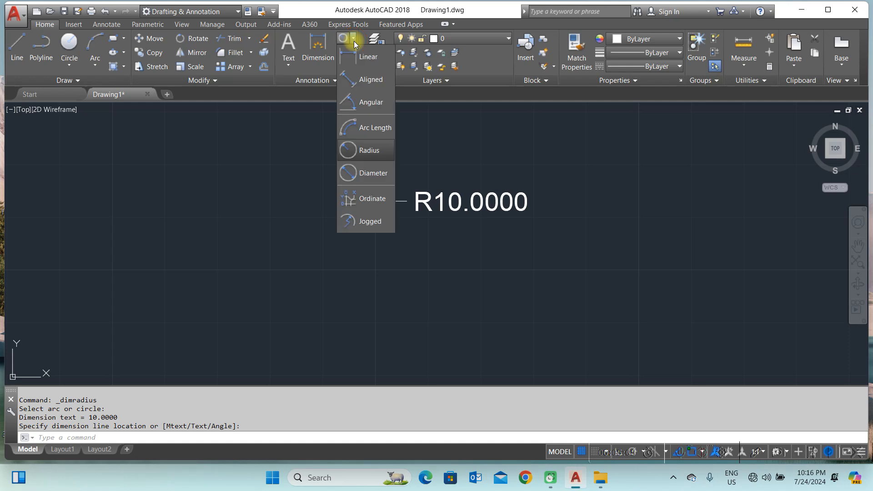
{"action": "left_click", "coordinate": [380, 173]}
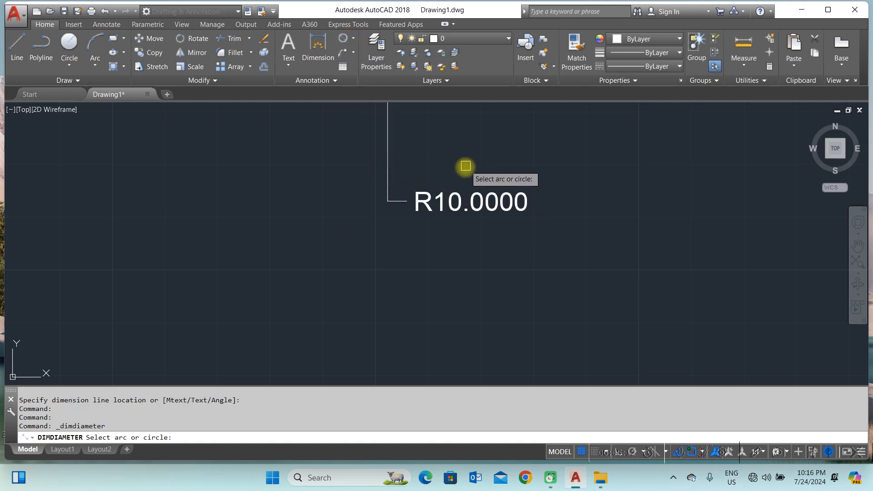
{"action": "scroll", "coordinate": [466, 236], "scroll_direction": "down", "scroll_amount": 5}
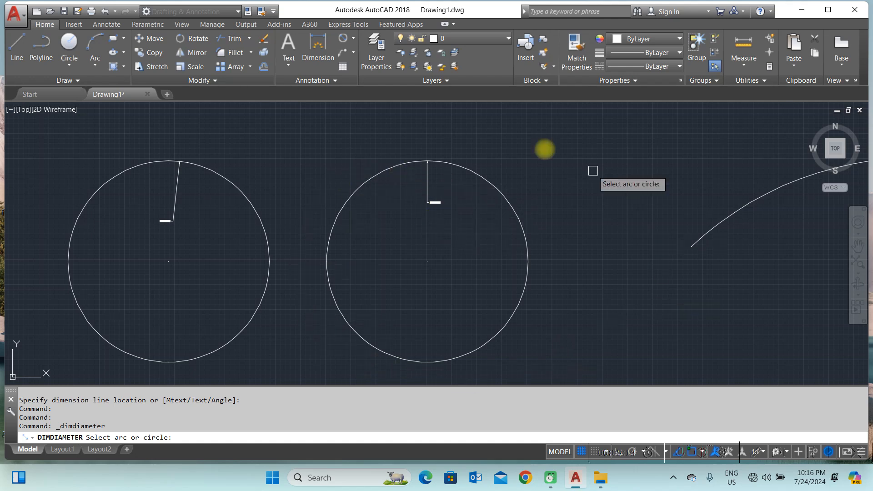
{"action": "scroll", "coordinate": [432, 200], "scroll_direction": "up", "scroll_amount": 5}
{"action": "scroll", "coordinate": [384, 170], "scroll_direction": "down", "scroll_amount": 5}
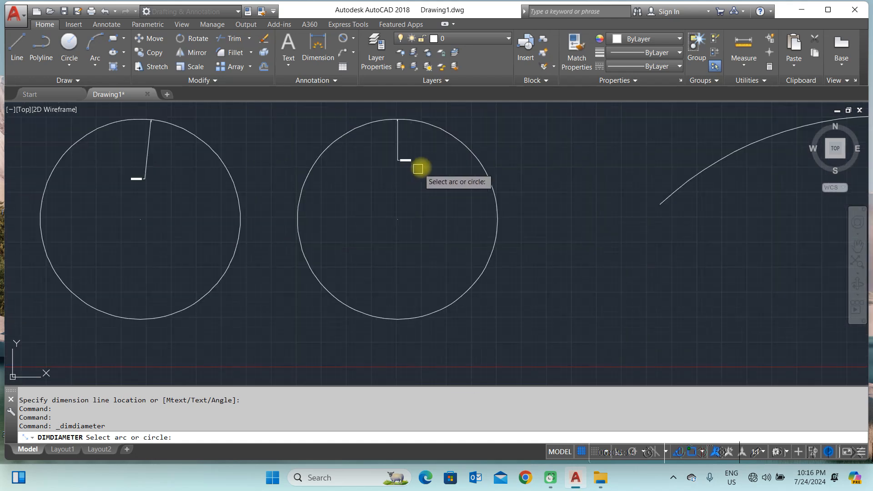
{"action": "left_click", "coordinate": [347, 133]}
{"action": "scroll", "coordinate": [374, 203], "scroll_direction": "up", "scroll_amount": 4}
{"action": "scroll", "coordinate": [373, 201], "scroll_direction": "up", "scroll_amount": 2}
{"action": "left_click", "coordinate": [376, 200]}
Step: Repeat the diameter dimension on the left circle, placing its text inside, just below the radius dimension text
{"action": "scroll", "coordinate": [455, 208], "scroll_direction": "down", "scroll_amount": 4}
{"action": "right_click", "coordinate": [311, 168]}
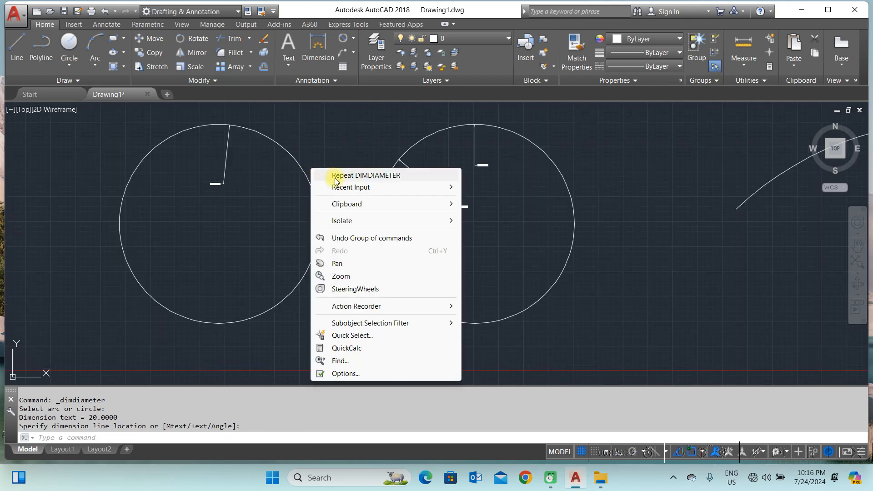
{"action": "left_click", "coordinate": [335, 180]}
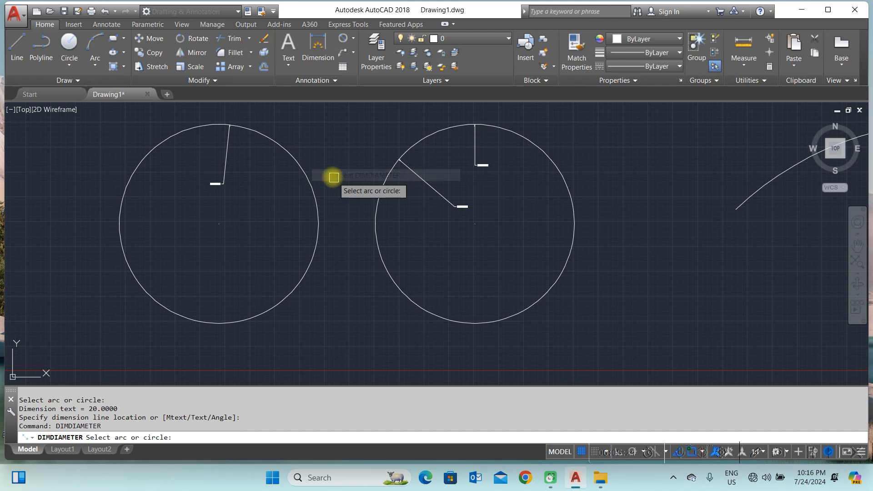
{"action": "left_click", "coordinate": [283, 152]}
{"action": "scroll", "coordinate": [273, 172], "scroll_direction": "up", "scroll_amount": 3}
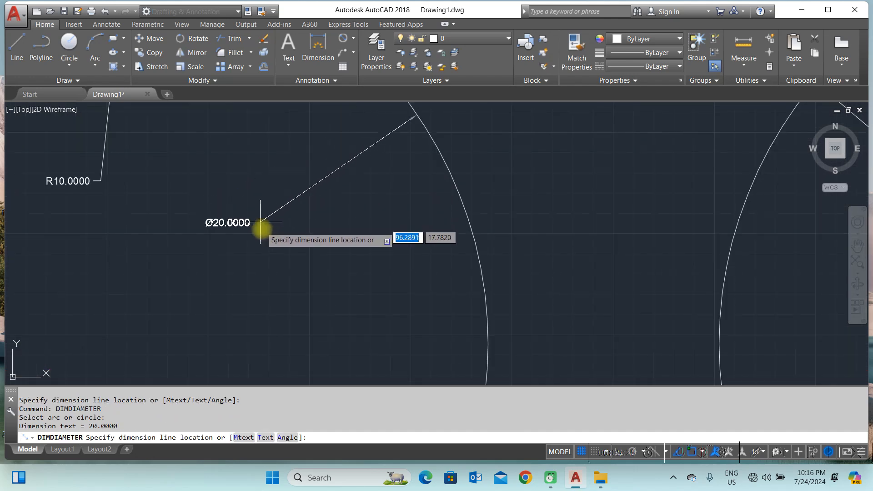
{"action": "scroll", "coordinate": [288, 245], "scroll_direction": "down", "scroll_amount": 2}
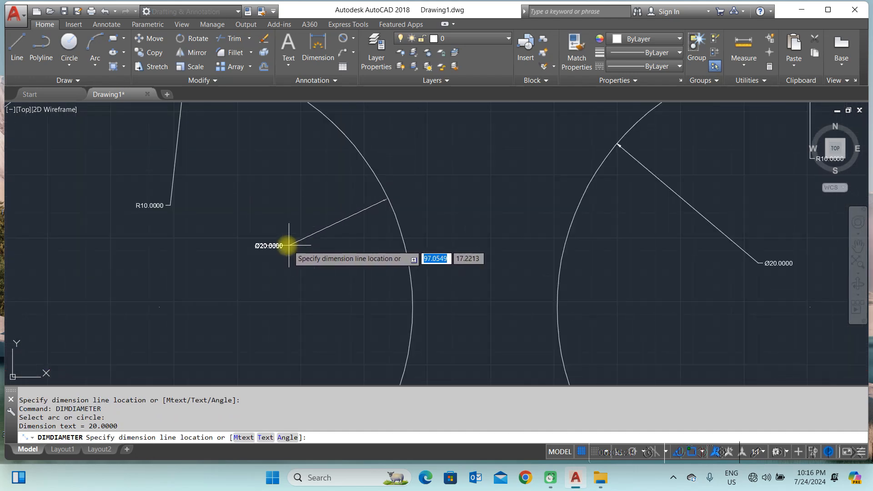
{"action": "left_click", "coordinate": [198, 230]}
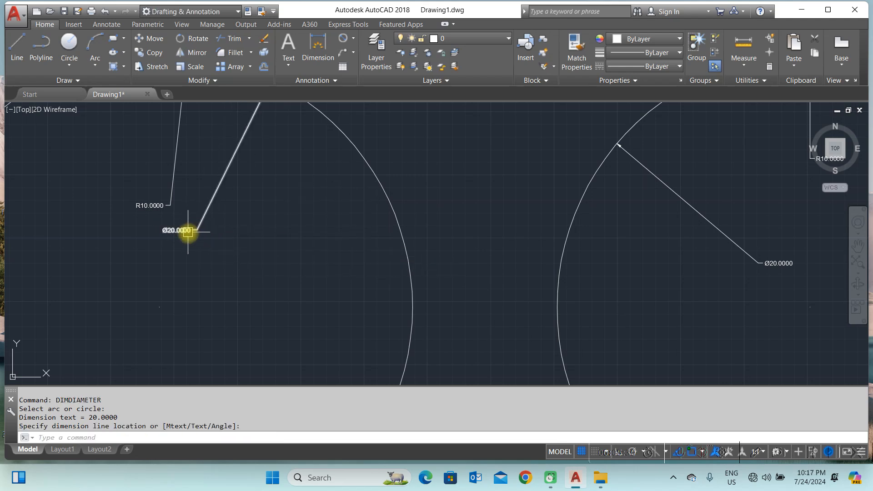
Step: Add another diameter dimension to the left circle, placing its text outside the circle's upper-right edge
{"action": "scroll", "coordinate": [188, 230], "scroll_direction": "down", "scroll_amount": 2}
{"action": "right_click", "coordinate": [248, 205]}
{"action": "left_click", "coordinate": [266, 211]}
{"action": "left_click", "coordinate": [270, 207]}
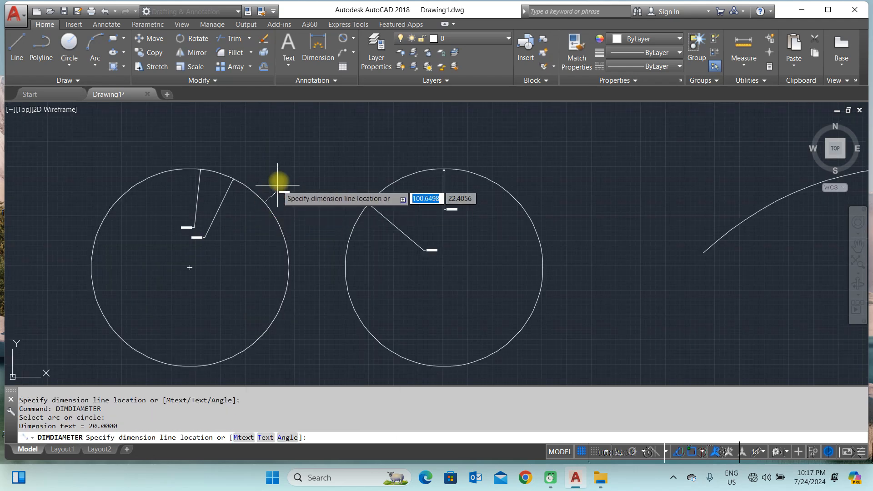
{"action": "scroll", "coordinate": [282, 172], "scroll_direction": "up", "scroll_amount": 2}
{"action": "left_click", "coordinate": [287, 173]}
{"action": "scroll", "coordinate": [283, 200], "scroll_direction": "down", "scroll_amount": 2}
{"action": "scroll", "coordinate": [282, 201], "scroll_direction": "up", "scroll_amount": 5}
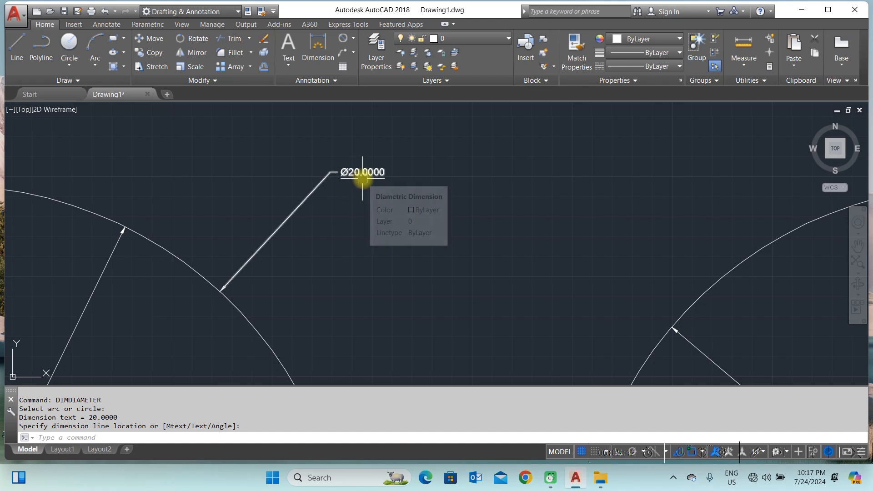
{"action": "scroll", "coordinate": [359, 179], "scroll_direction": "up", "scroll_amount": 4}
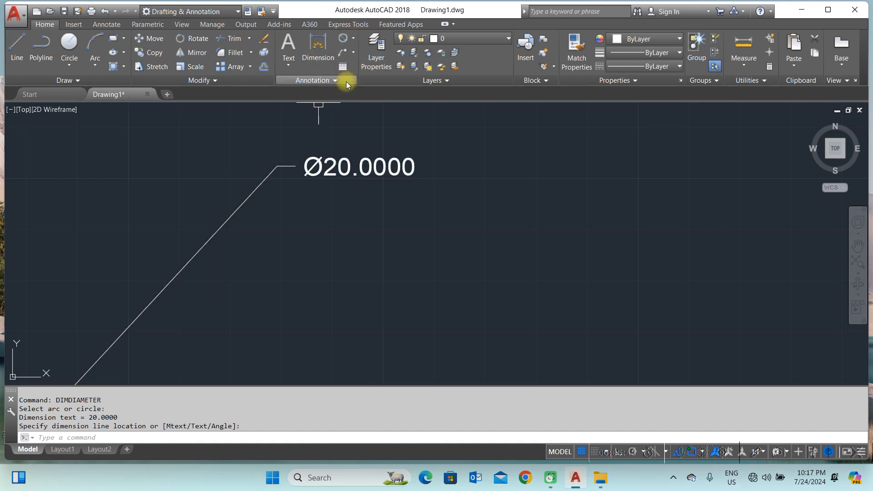
Step: Add an arc length dimension to the open arc beside the circles, placing it above the arc
{"action": "scroll", "coordinate": [387, 165], "scroll_direction": "down", "scroll_amount": 5}
{"action": "scroll", "coordinate": [267, 204], "scroll_direction": "down", "scroll_amount": 2}
{"action": "middle_click_drag", "start_coordinate": [704, 216], "coordinate": [359, 218]}
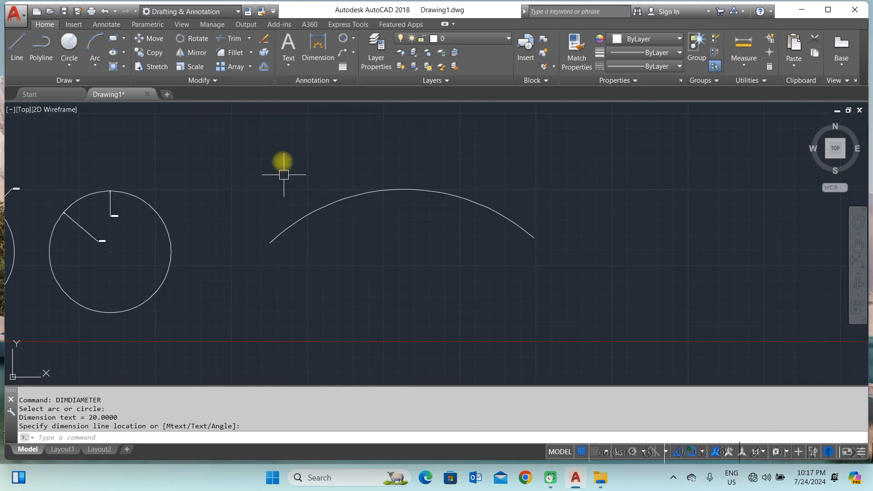
{"action": "left_click", "coordinate": [353, 41]}
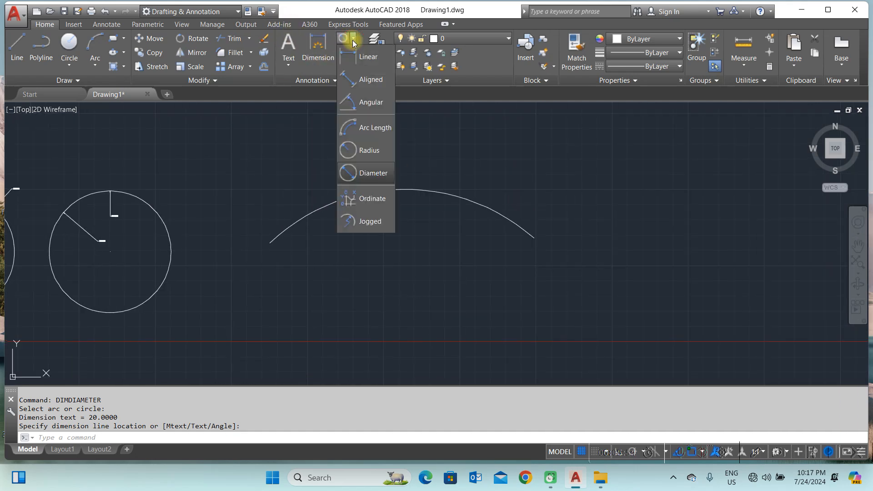
{"action": "left_click", "coordinate": [373, 130]}
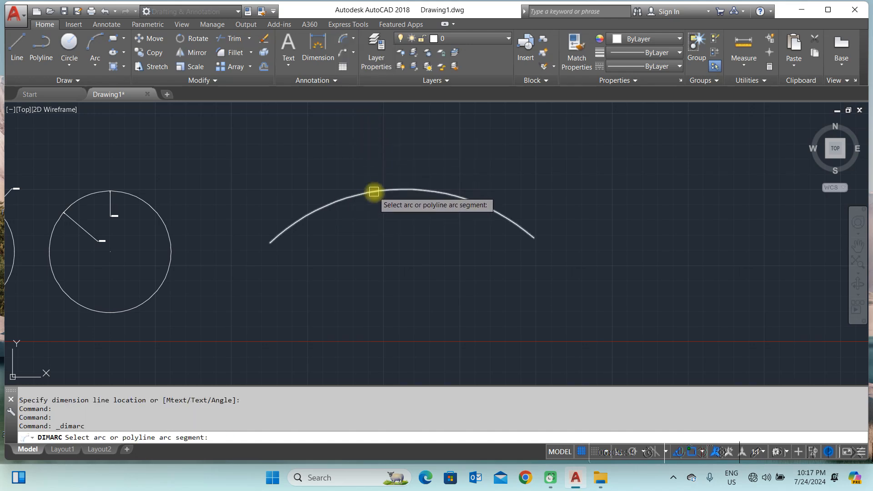
{"action": "left_click", "coordinate": [374, 192]}
{"action": "left_click", "coordinate": [370, 162]}
{"action": "scroll", "coordinate": [391, 157], "scroll_direction": "up", "scroll_amount": 4}
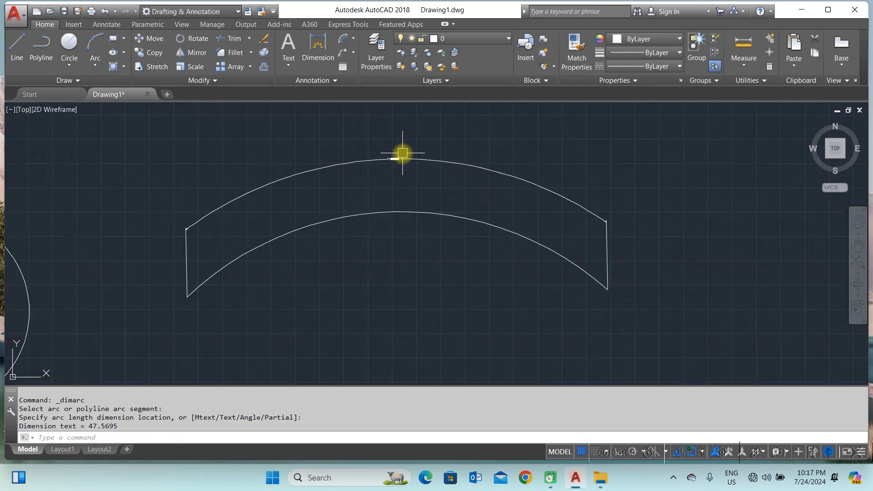
{"action": "scroll", "coordinate": [403, 169], "scroll_direction": "down", "scroll_amount": 3}
{"action": "scroll", "coordinate": [394, 182], "scroll_direction": "up", "scroll_amount": 5}
{"action": "scroll", "coordinate": [370, 170], "scroll_direction": "down", "scroll_amount": 2}
{"action": "scroll", "coordinate": [370, 169], "scroll_direction": "down", "scroll_amount": 5}
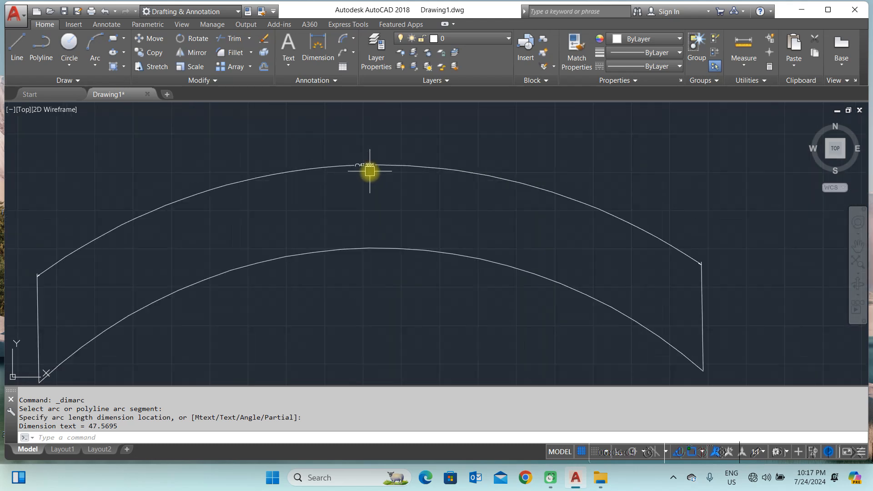
Step: Draw two connected lines forming an open L shape to the right of the dimensioned arc
{"action": "left_click", "coordinate": [354, 40]}
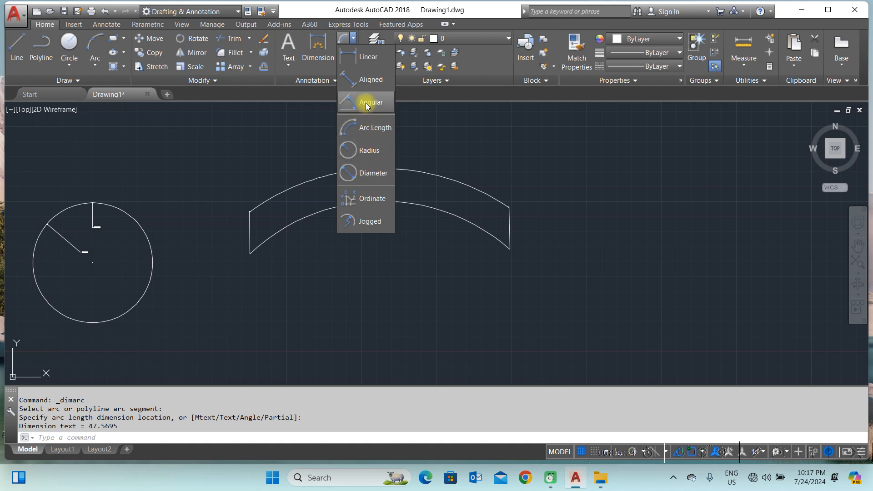
{"action": "left_click", "coordinate": [26, 58]}
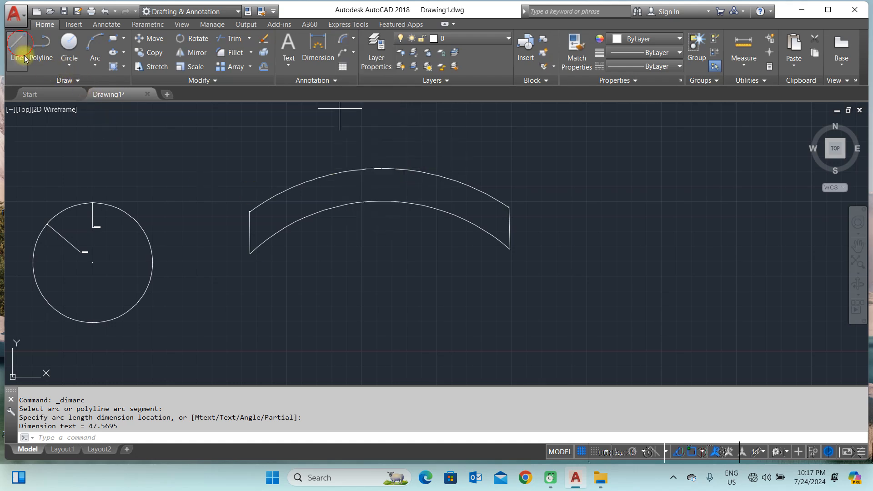
{"action": "scroll", "coordinate": [296, 245], "scroll_direction": "down", "scroll_amount": 5}
{"action": "left_click", "coordinate": [418, 195]}
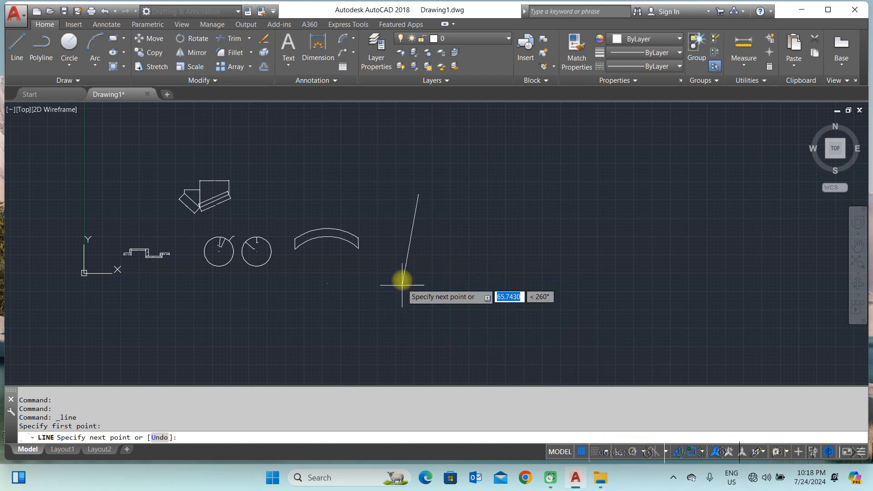
{"action": "left_click", "coordinate": [424, 246]}
{"action": "left_click", "coordinate": [483, 240]}
{"action": "right_click", "coordinate": [493, 234]}
{"action": "left_click", "coordinate": [501, 236]}
{"action": "scroll", "coordinate": [403, 228], "scroll_direction": "up", "scroll_amount": 4}
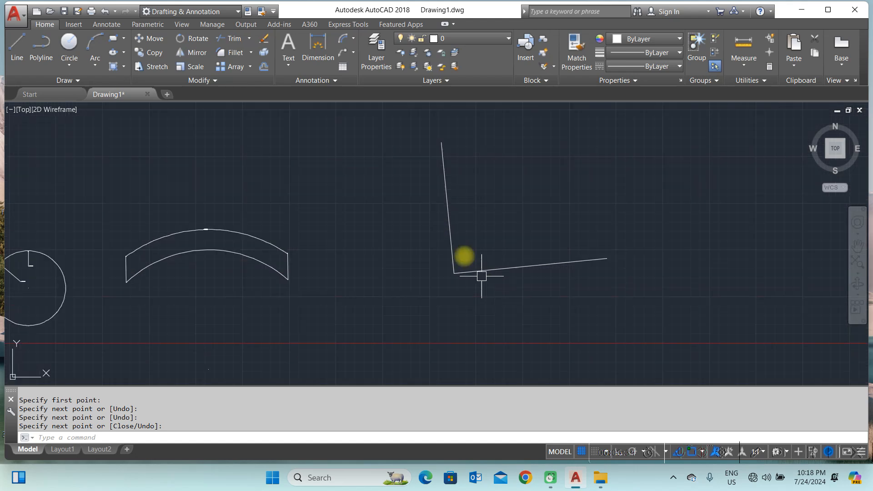
Step: Add an angular dimension between the L shape's two lines, placing the dimension arc inside the corner
{"action": "left_click", "coordinate": [354, 39]}
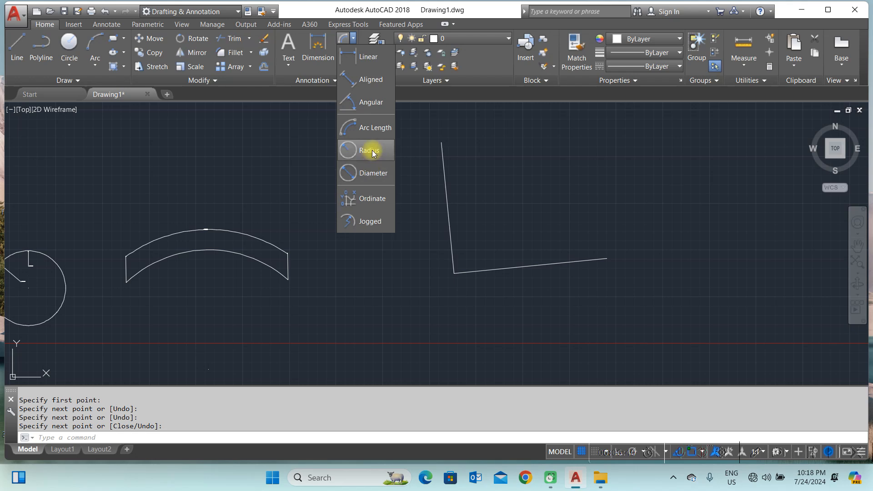
{"action": "left_click", "coordinate": [371, 112]}
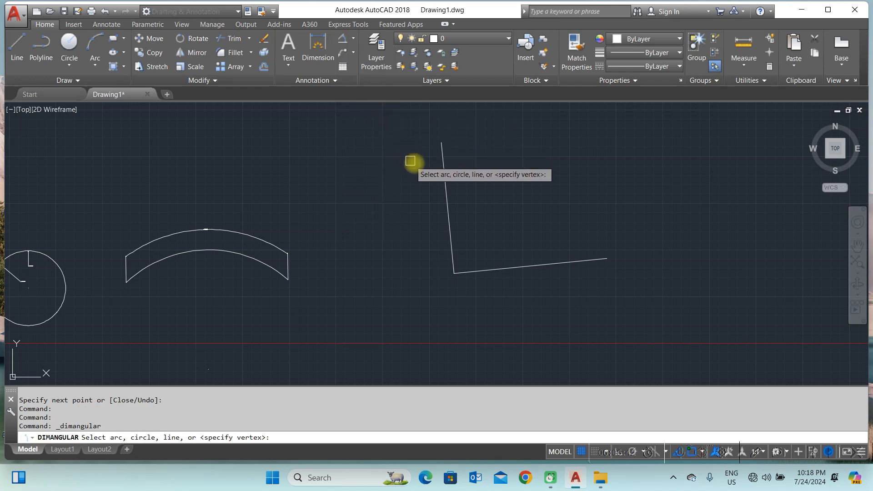
{"action": "left_click", "coordinate": [442, 176]}
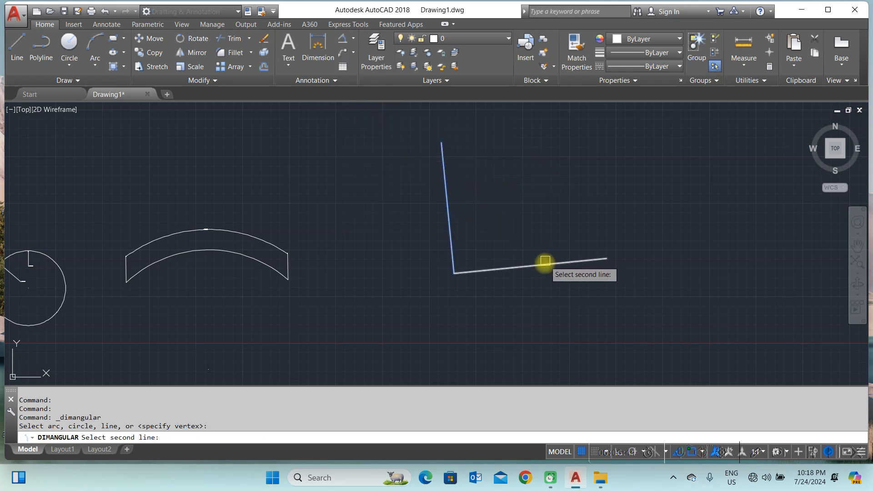
{"action": "left_click", "coordinate": [545, 261]}
{"action": "left_click", "coordinate": [497, 208]}
{"action": "scroll", "coordinate": [502, 224], "scroll_direction": "up", "scroll_amount": 5}
{"action": "scroll", "coordinate": [477, 166], "scroll_direction": "up", "scroll_amount": 5}
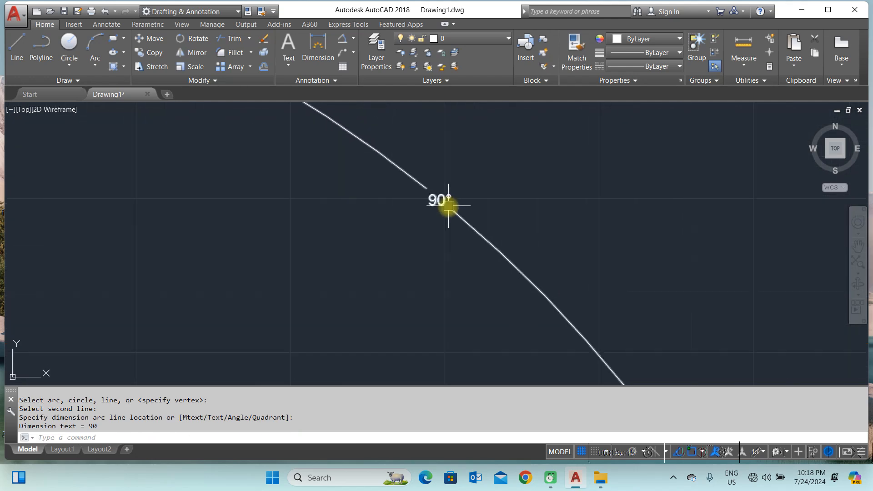
{"action": "scroll", "coordinate": [455, 212], "scroll_direction": "down", "scroll_amount": 5}
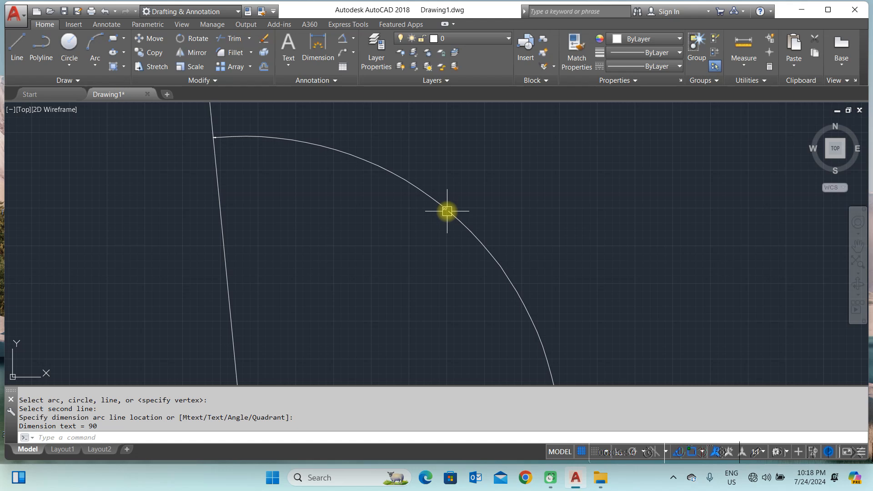
{"action": "scroll", "coordinate": [500, 233], "scroll_direction": "down", "scroll_amount": 5}
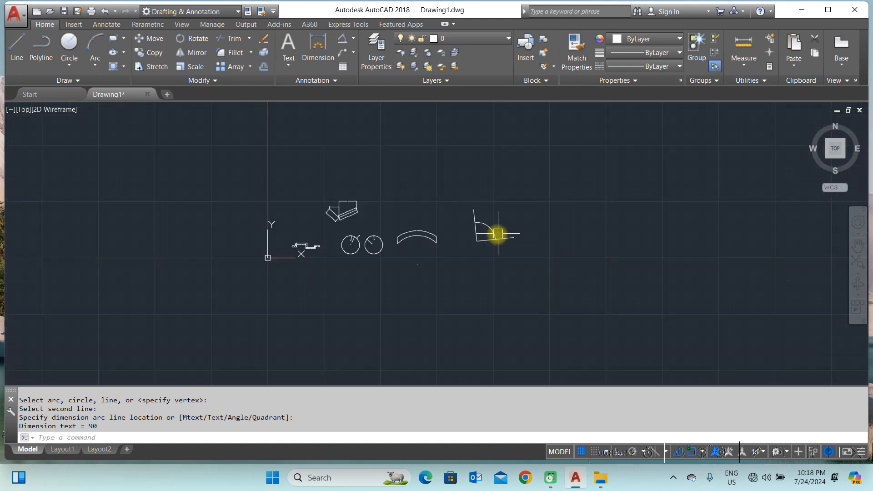